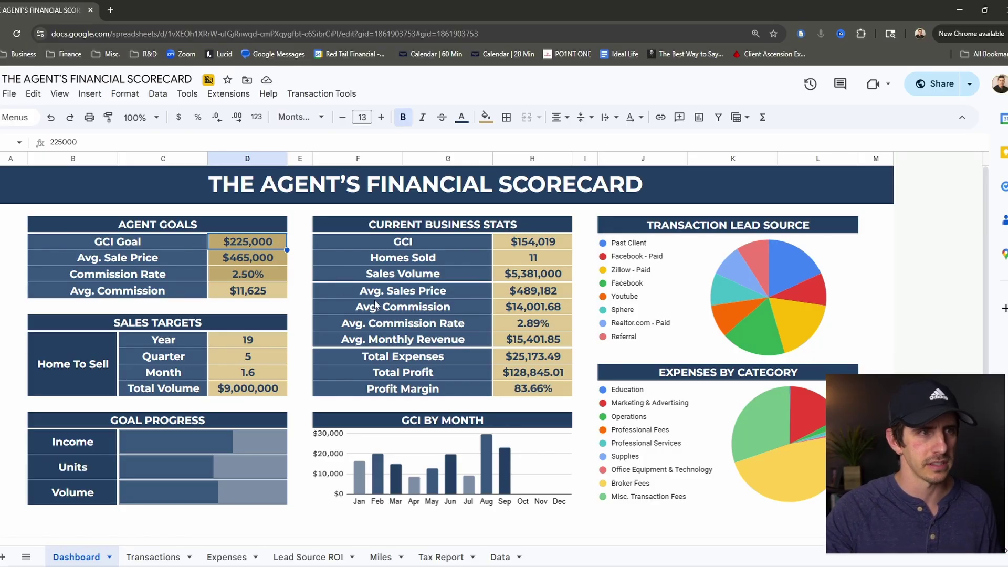
text(250000)
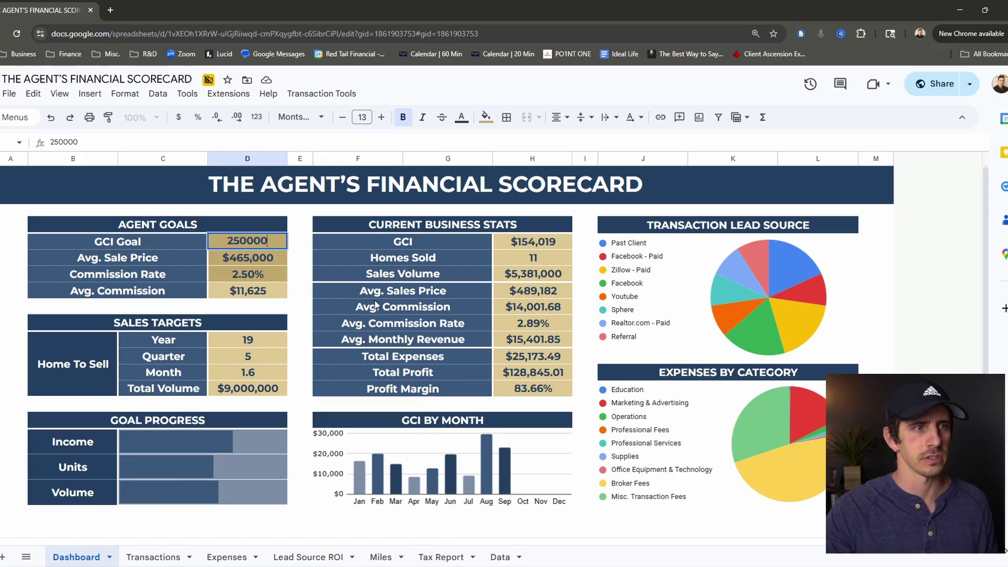
key(BackSpace)
key(BackSpace)
key(BackSpace)
key(BackSpace)
key(BackSpace)
key(BackSpace)
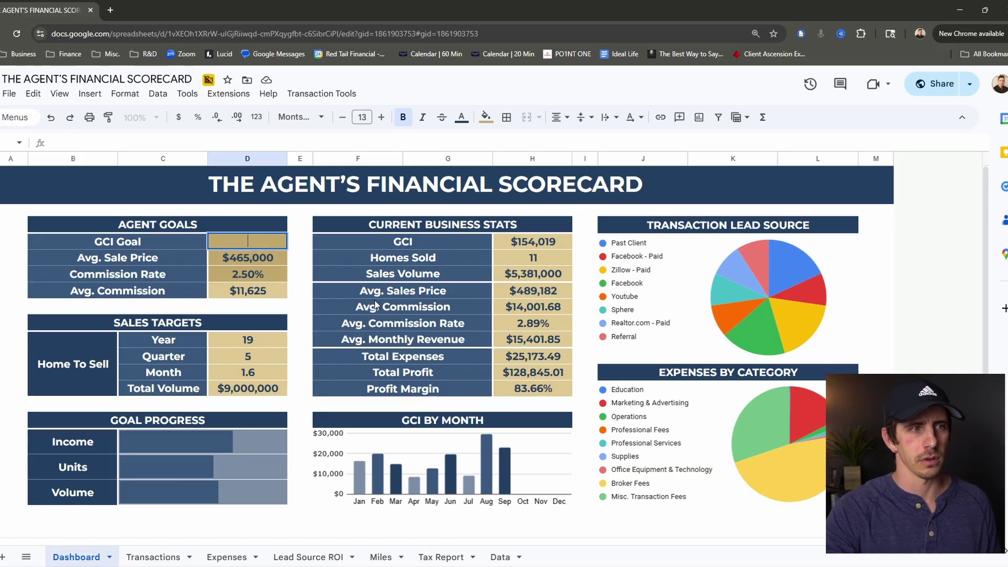
Set the GCI Goal under Agent Goals to 185,000.
text(185,000)
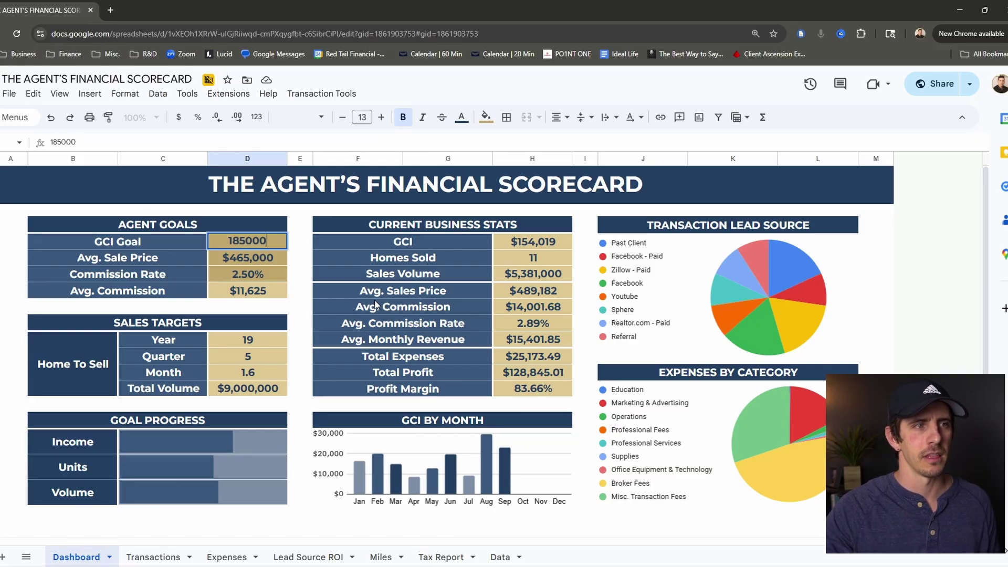
key(Return)
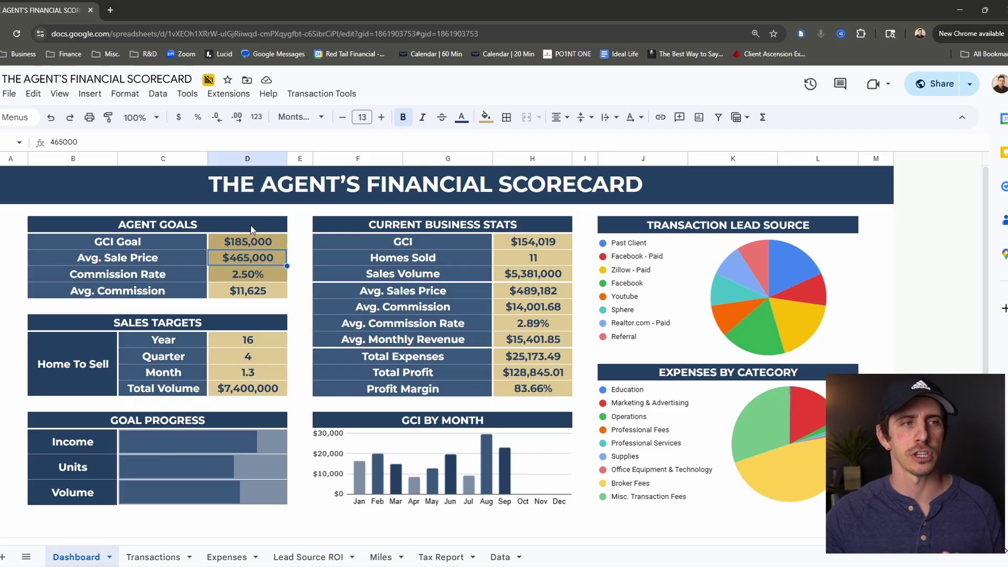
Review the commission rate, average commission, and the yearly and quarterly home sales targets on the dashboard.
click(239, 278)
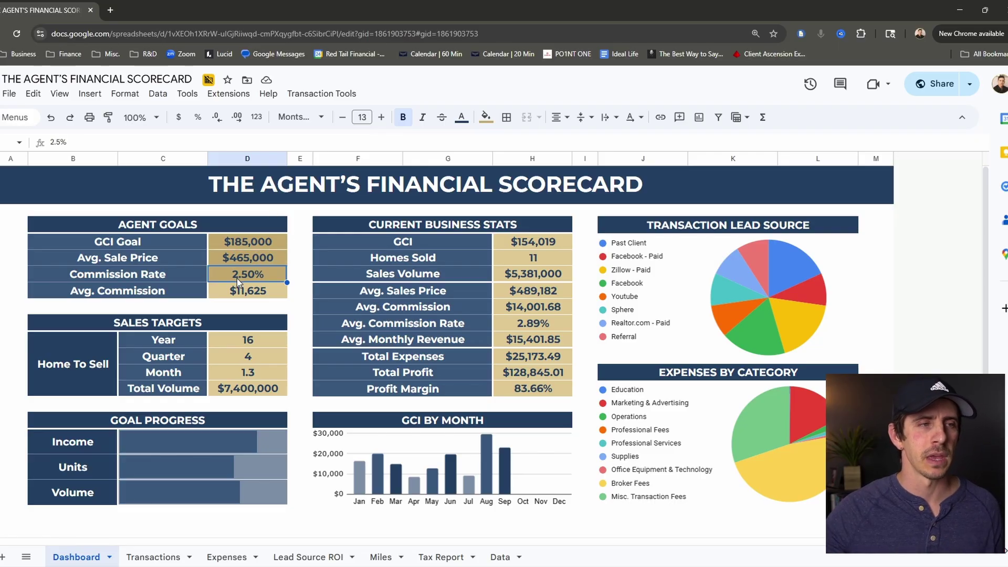
click(278, 296)
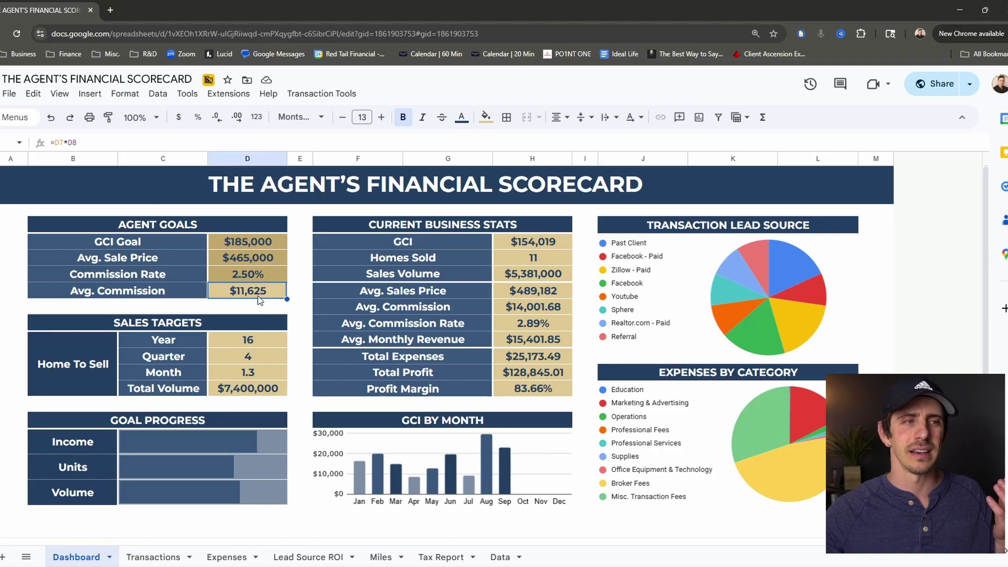
click(253, 341)
click(256, 357)
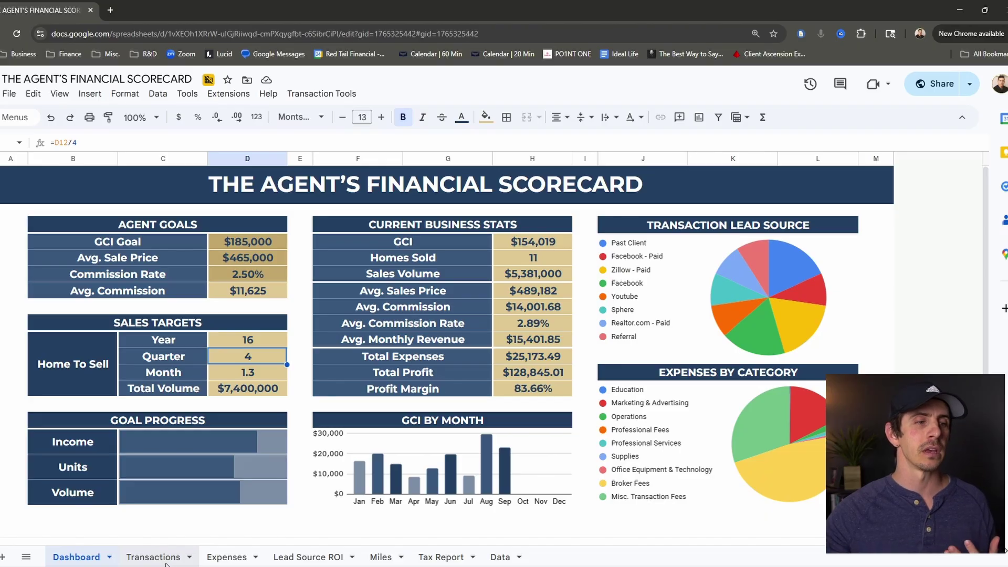
Open the Transactions sheet and review the broker fee settings for split, cap and fixed transaction fee.
click(166, 563)
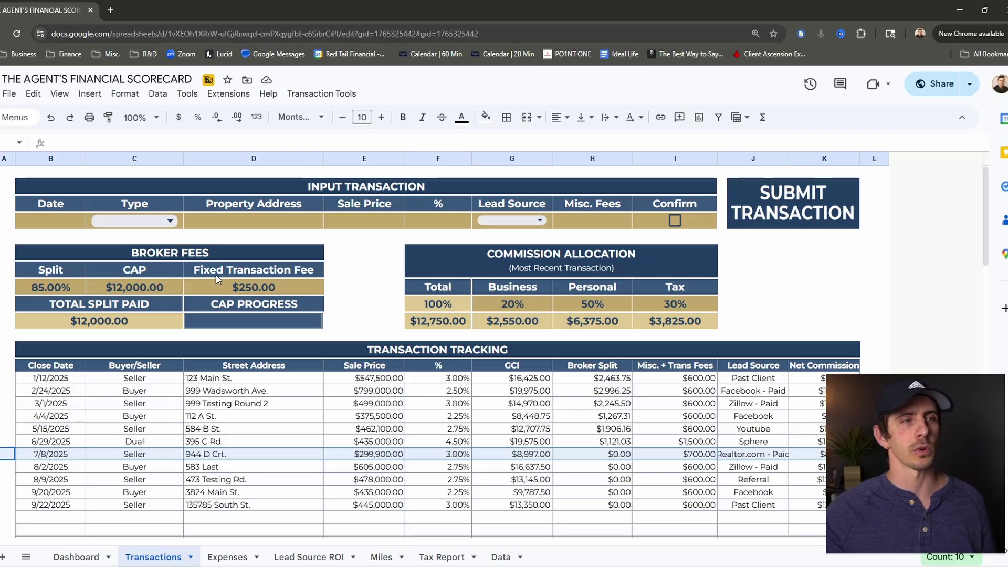
click(206, 255)
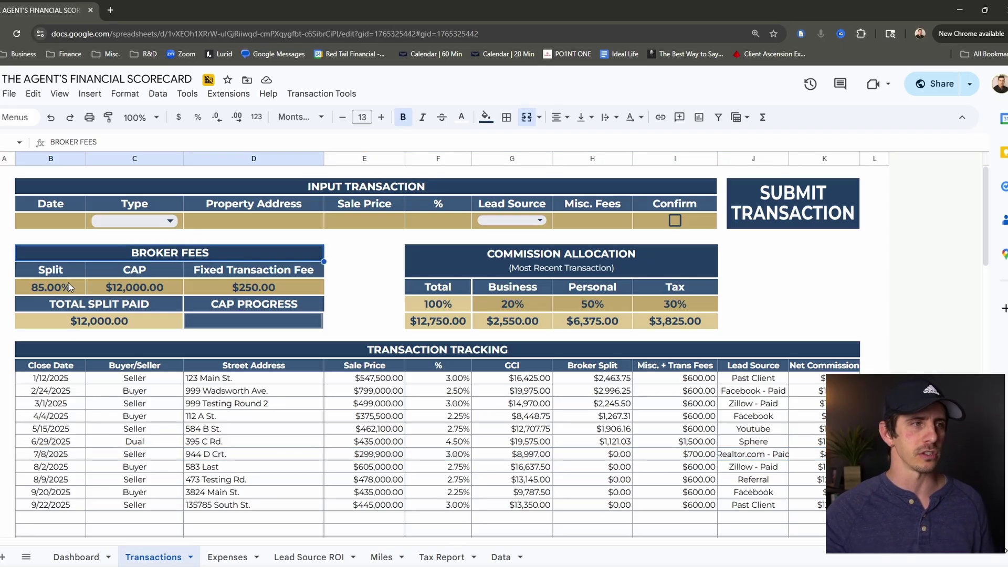
click(71, 288)
click(145, 289)
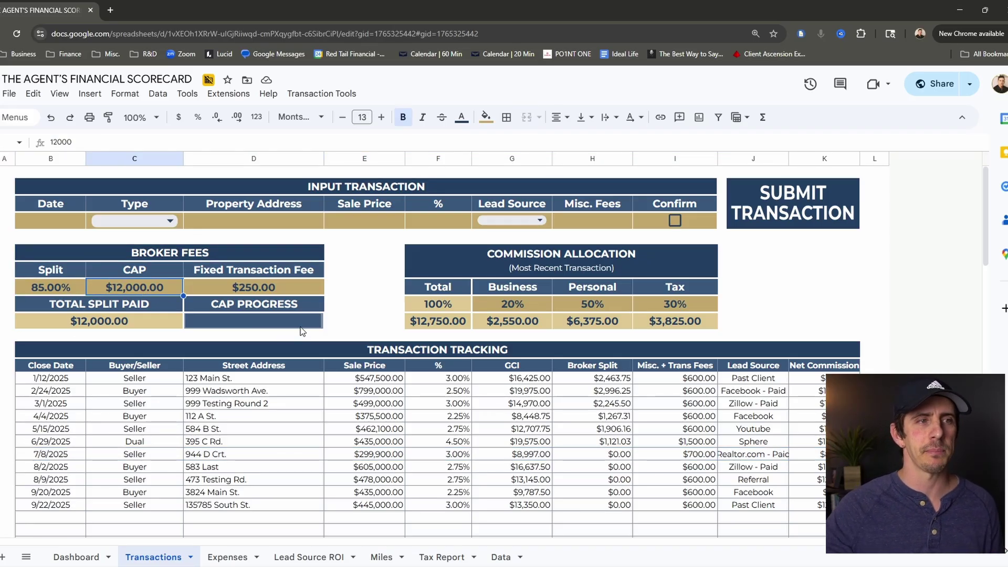
click(276, 290)
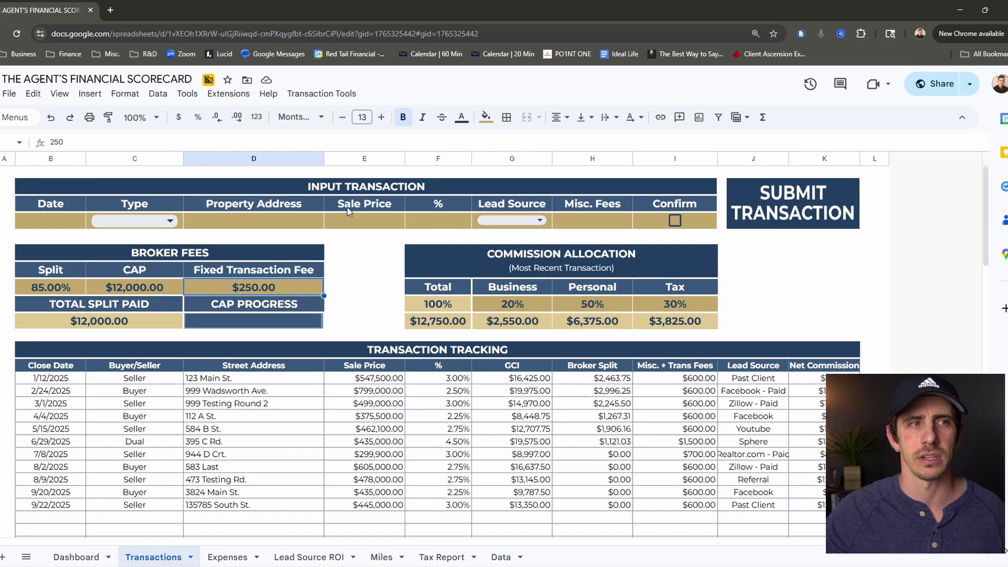
Start a new transaction entry with the date 10/24 and the type Seller.
click(50, 222)
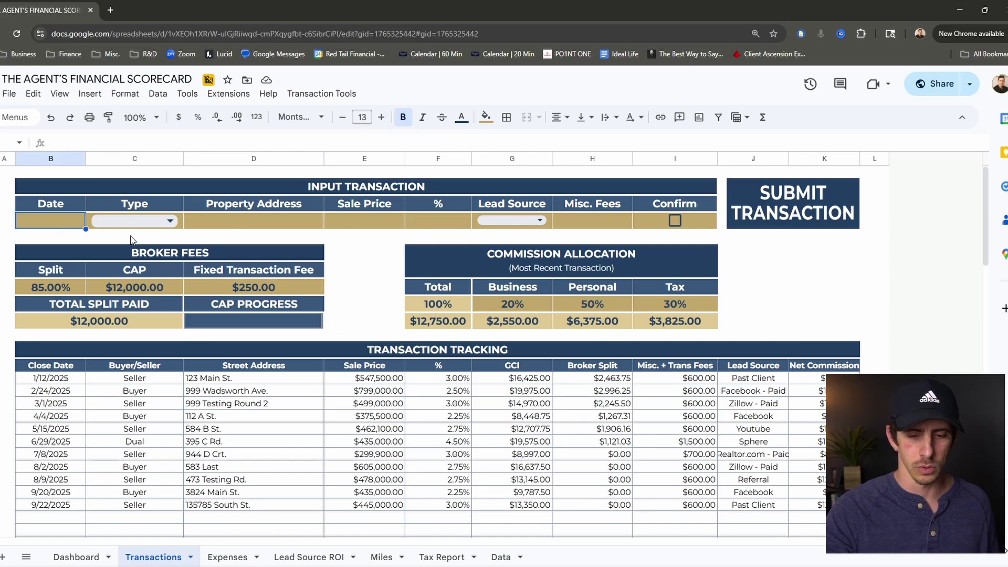
text(10/24)
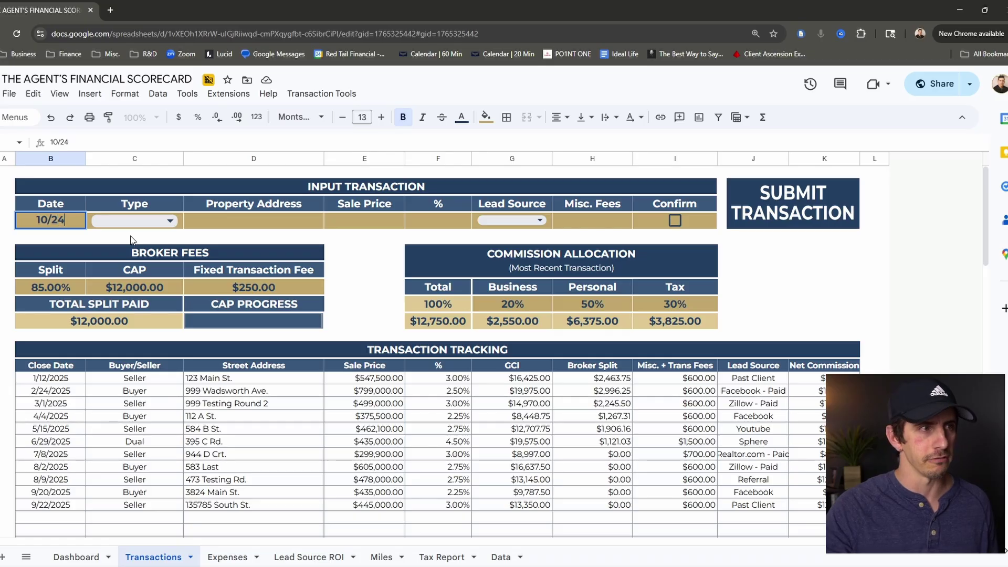
key(Tab)
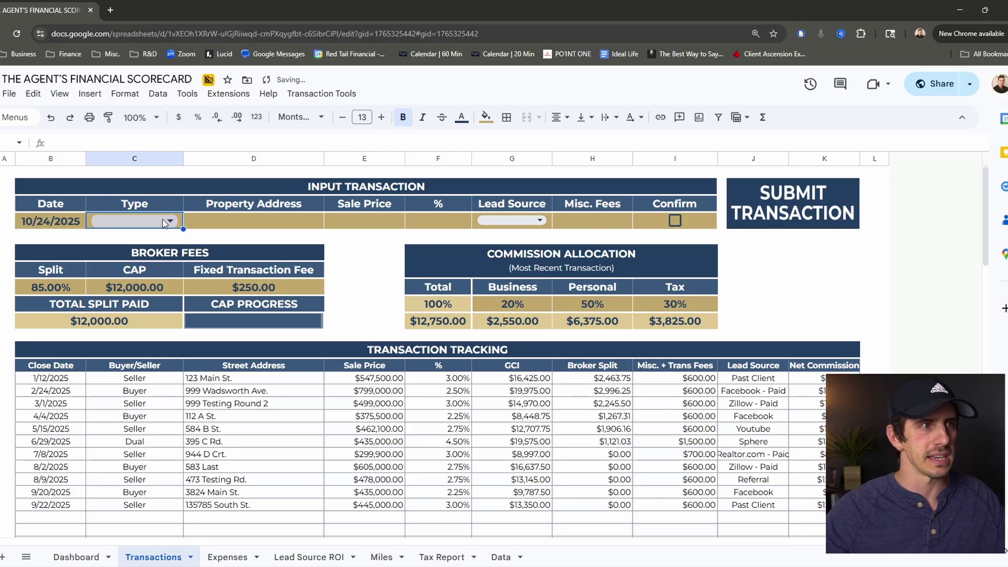
click(162, 220)
click(117, 265)
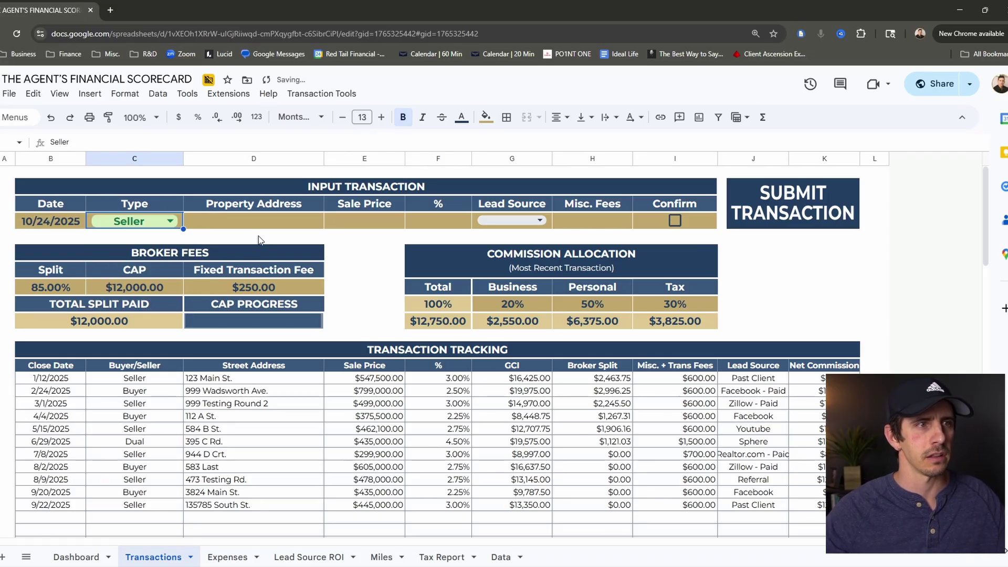
Fill in the new transaction's property address, a sale price of 505000 and a commission percentage of 3%.
click(258, 222)
text(6)
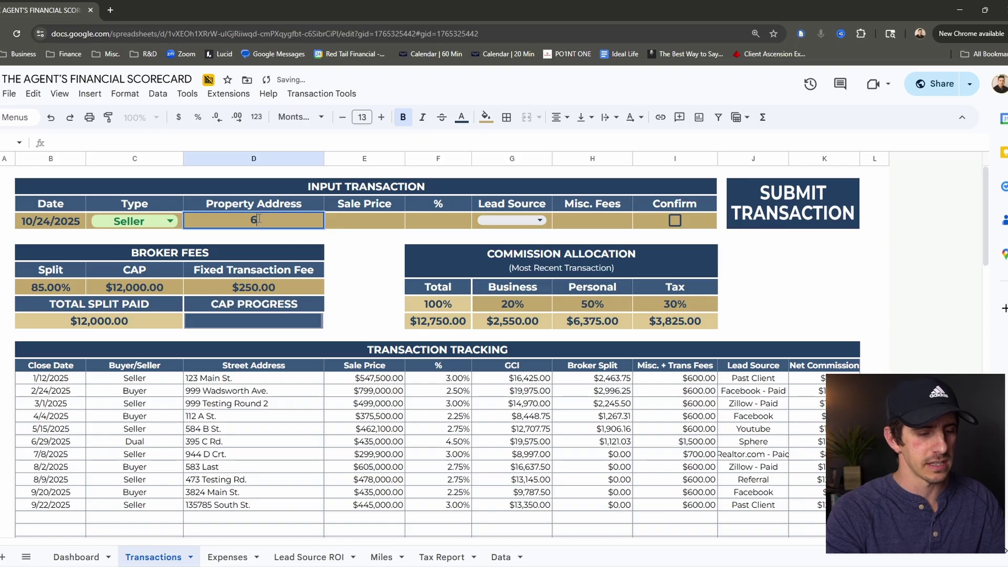
text(8475 Main St)
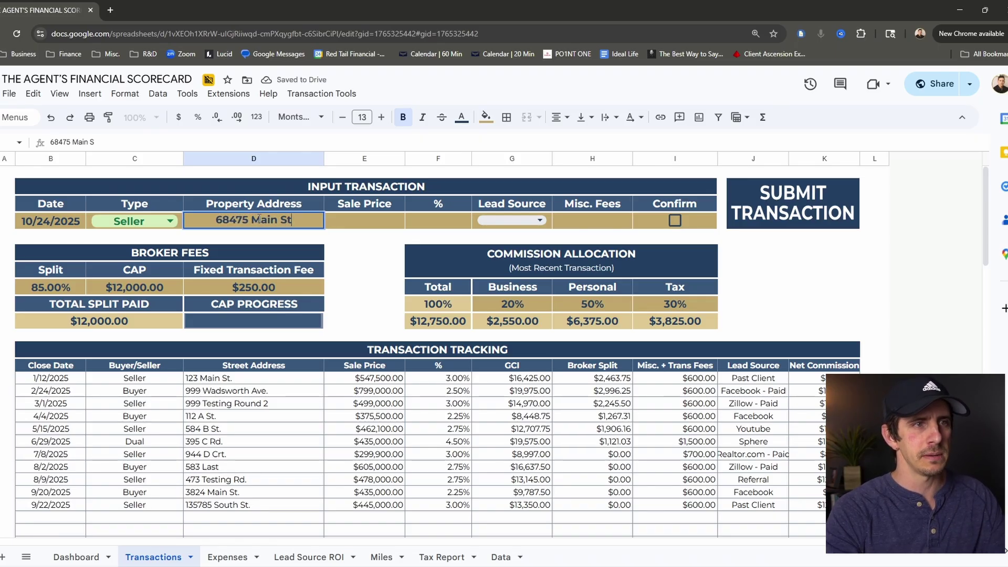
key(Tab)
text(505000)
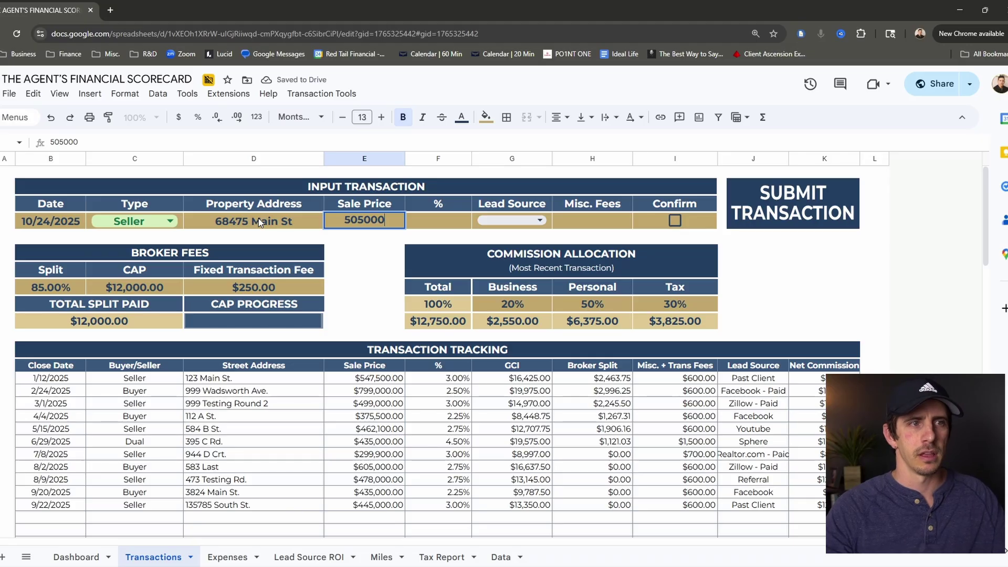
key(Tab)
text(3)
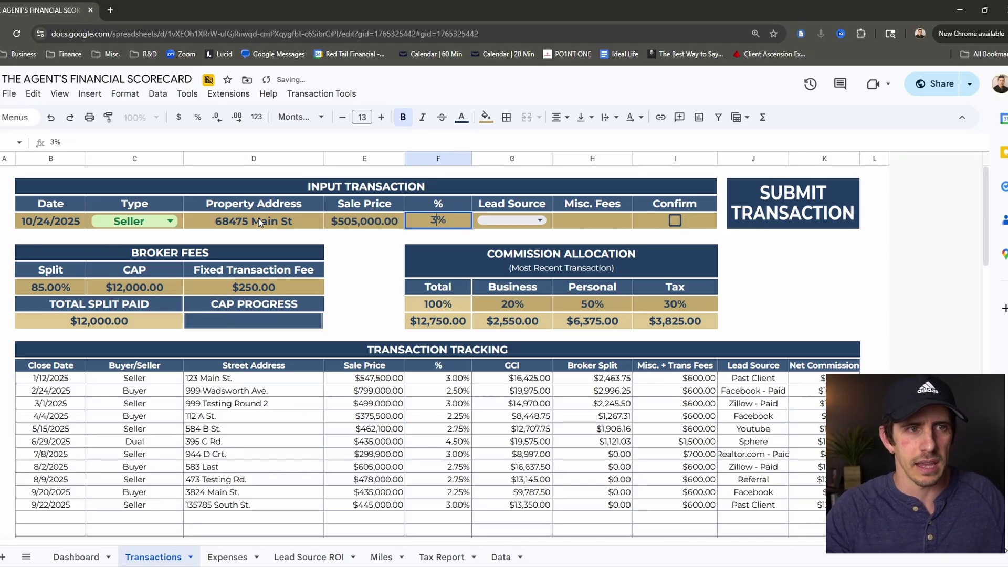
Set the new transaction's lead source to Facebook - Paid and its miscellaneous fees to 300.
click(542, 220)
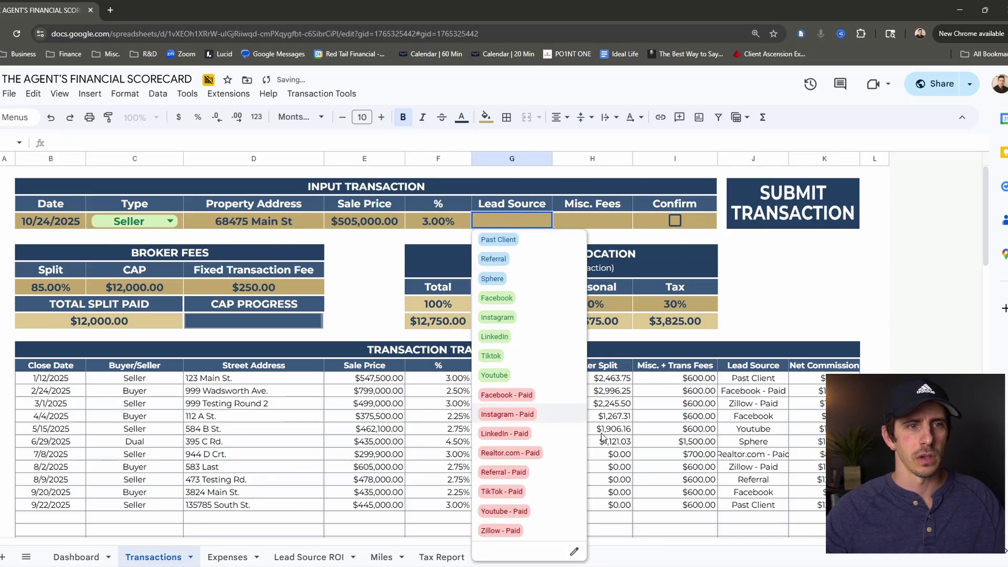
click(527, 402)
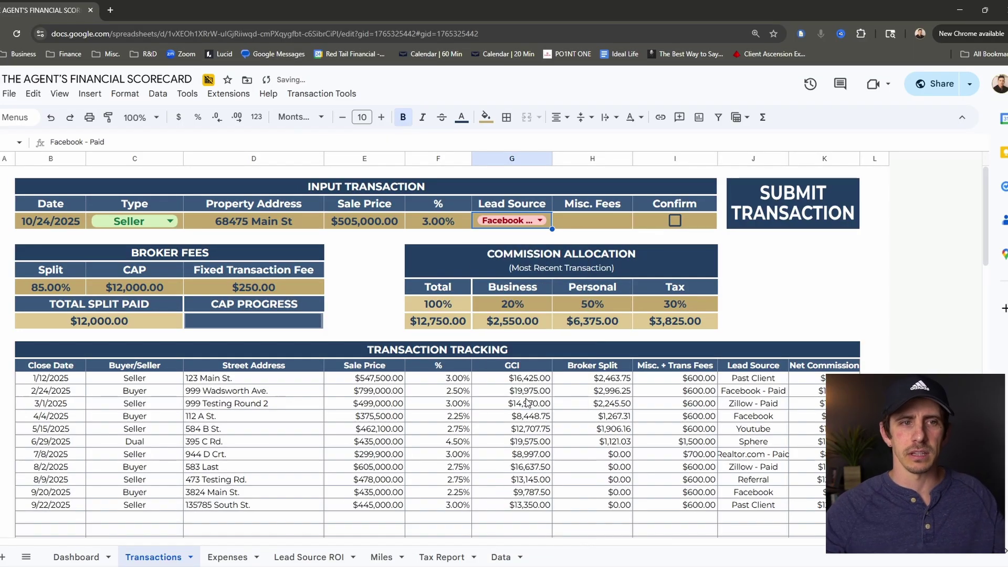
double_click(537, 220)
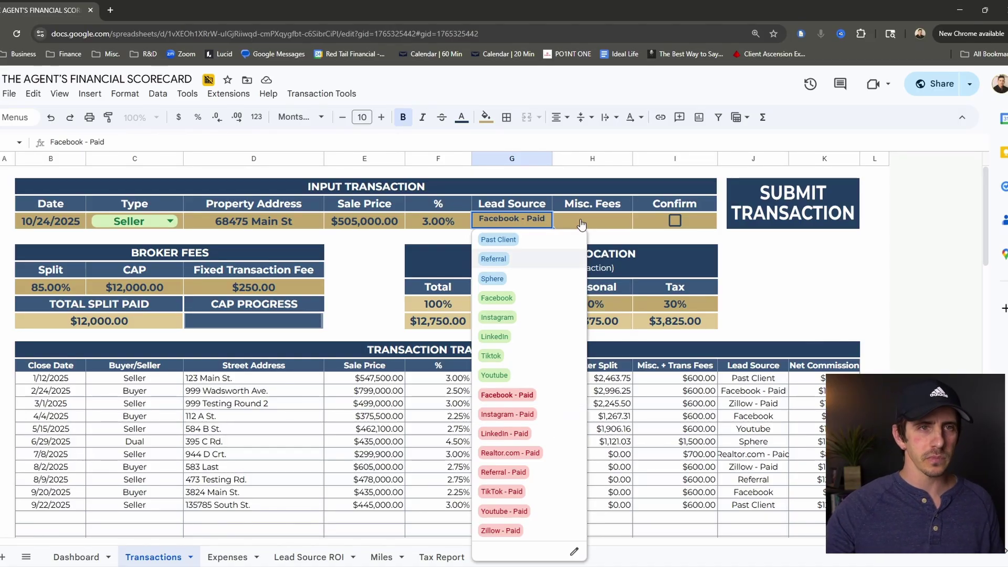
click(612, 223)
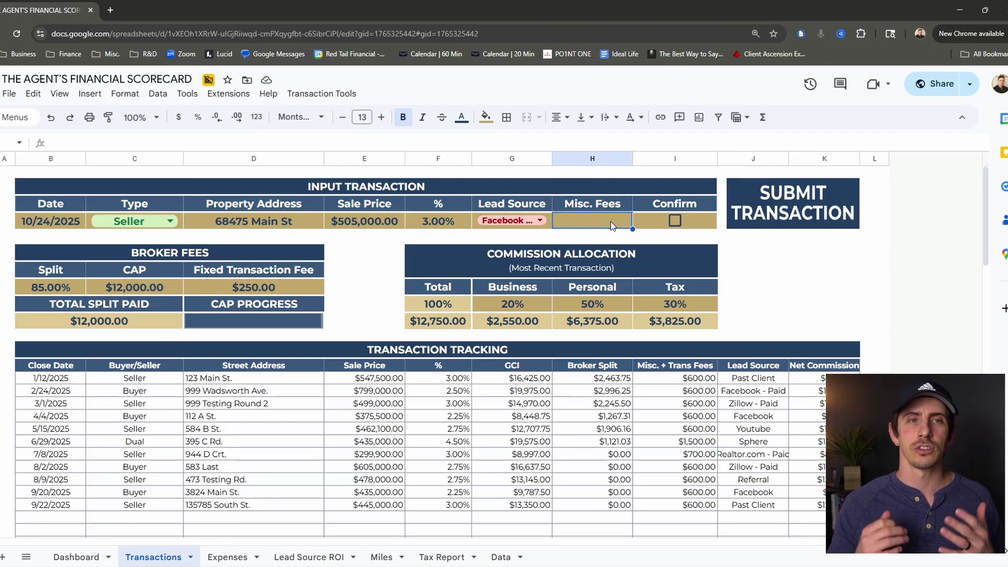
text(300)
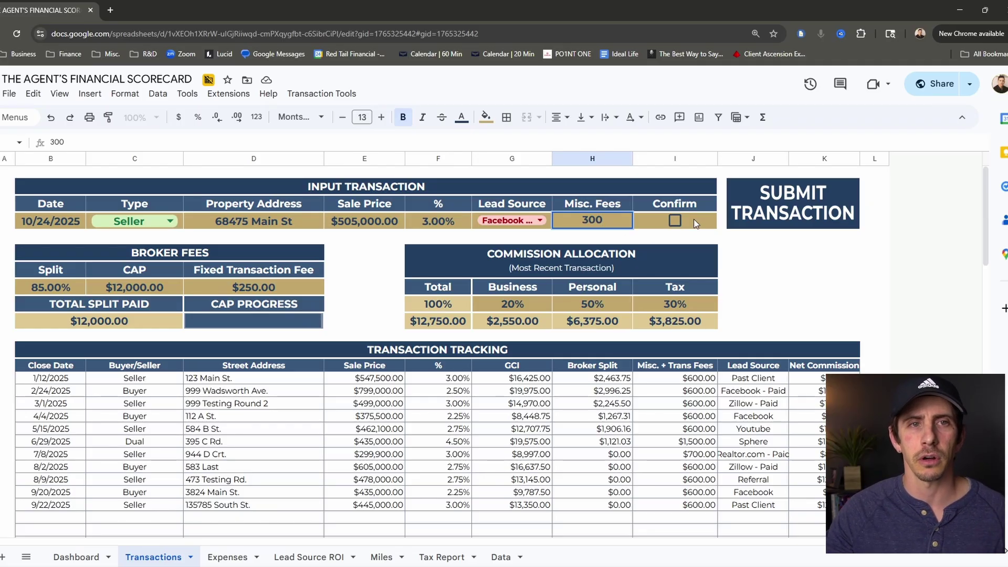
Mark the new transaction as confirmed and submit it to the tracking table.
click(674, 221)
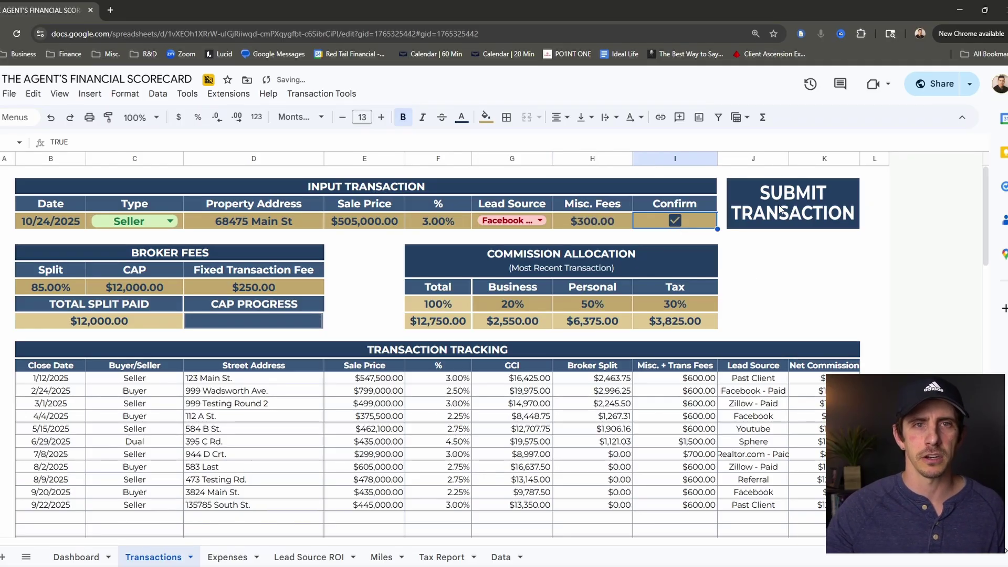
click(781, 210)
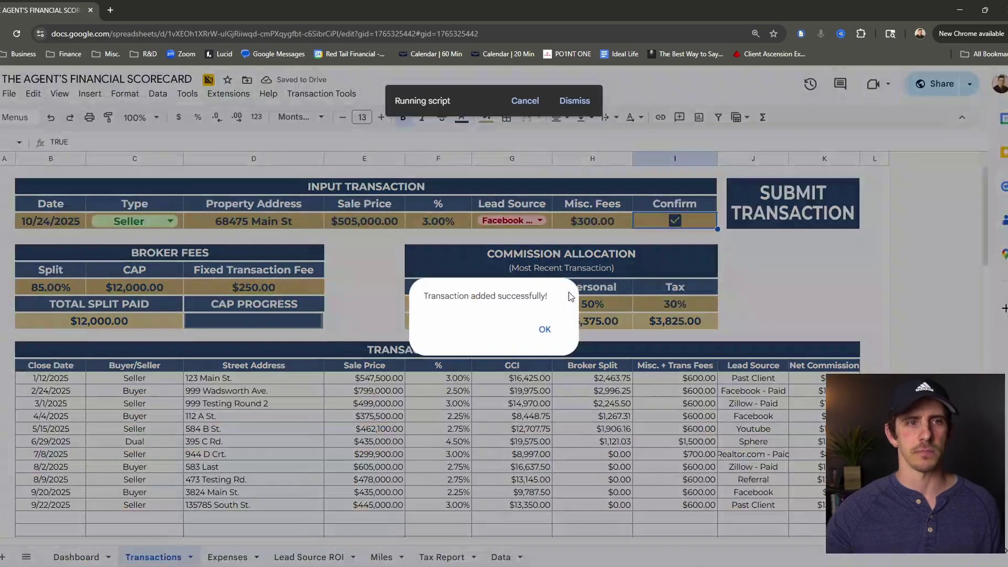
click(546, 329)
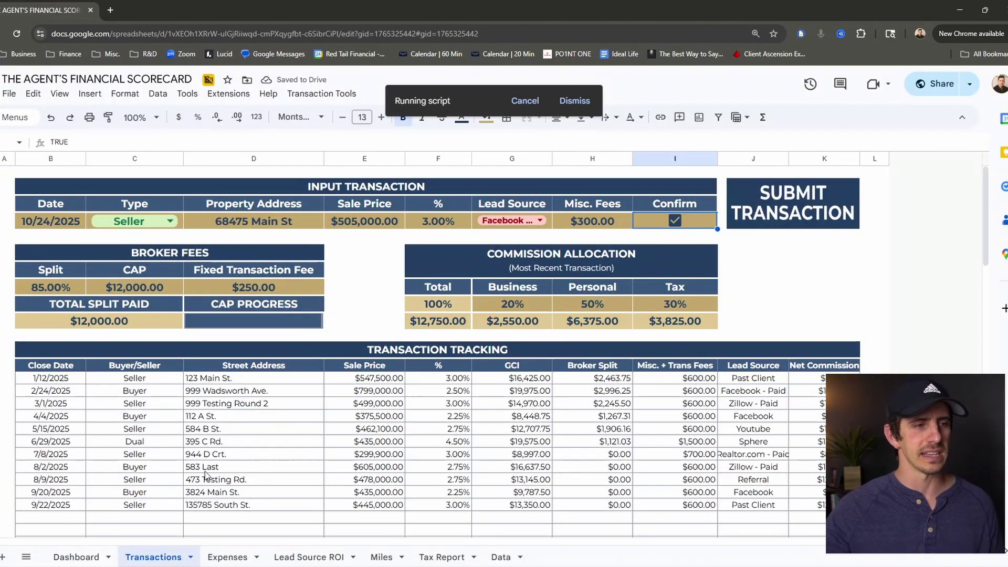
Examine the 10/24/2025 transaction's row in the Transaction Tracking table.
scroll(236, 521, down, 3)
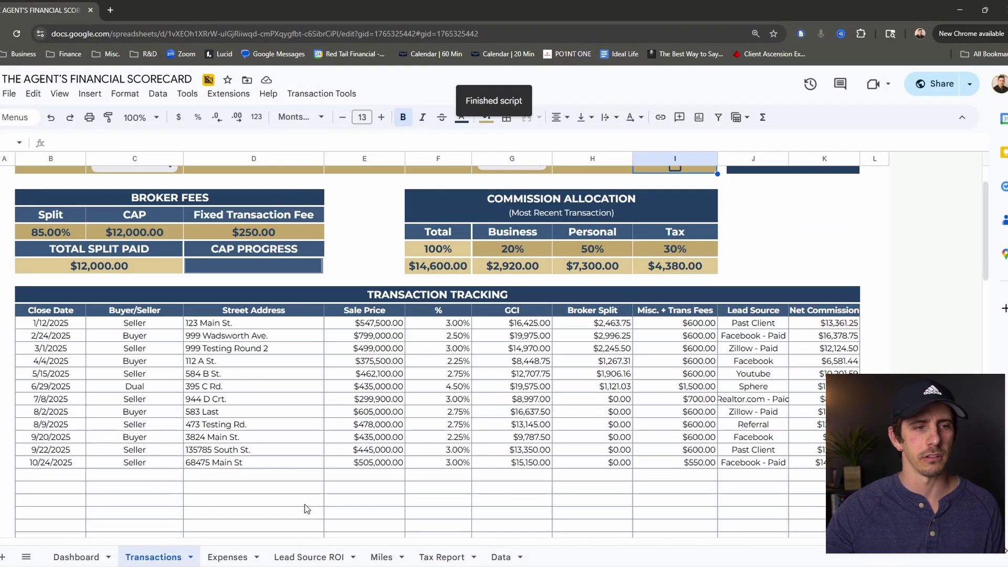
click(1, 351)
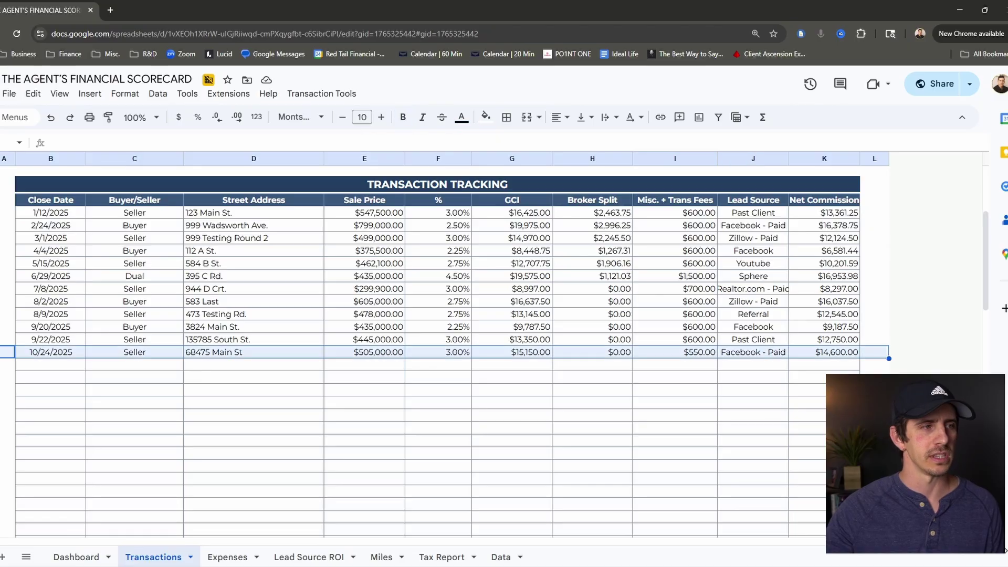
Set both the Business and Tax shares of the Commission Allocation to 25%.
scroll(675, 369, up, 2)
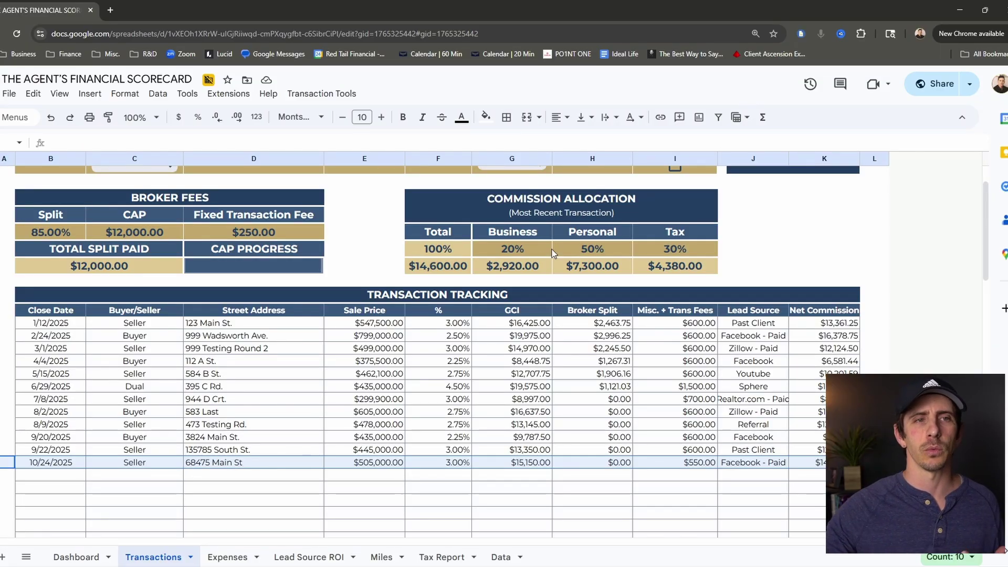
click(496, 245)
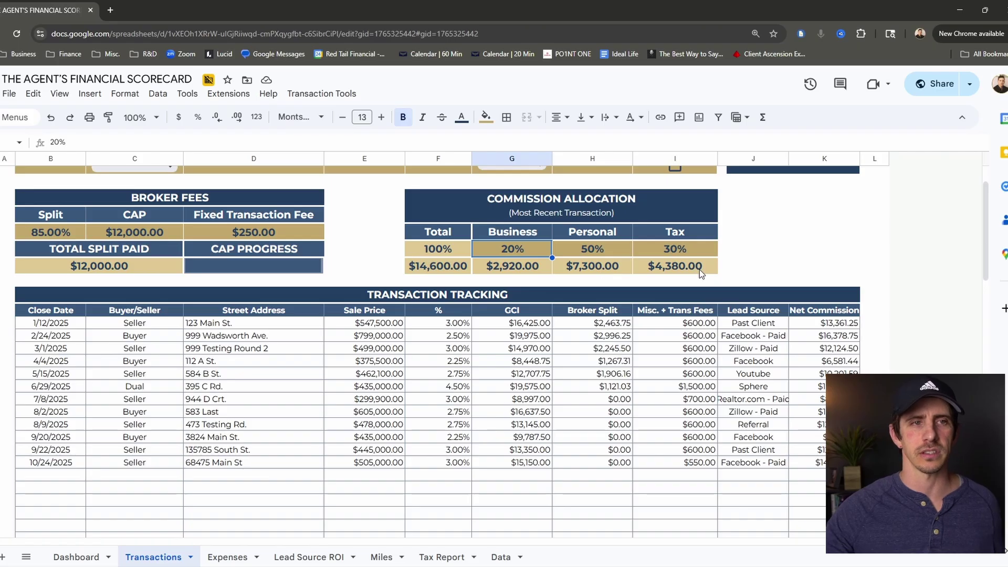
text(25)
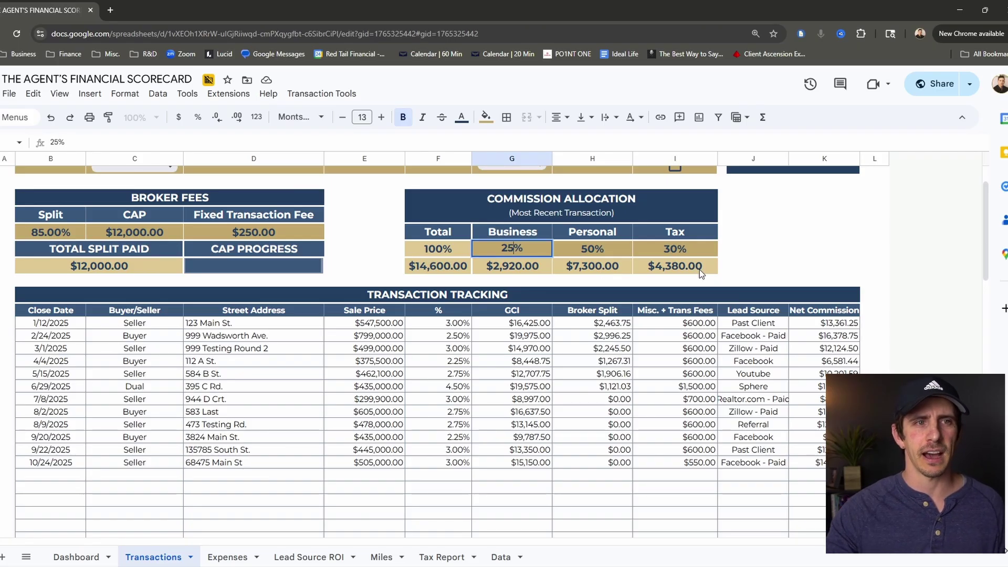
click(696, 253)
text(25)
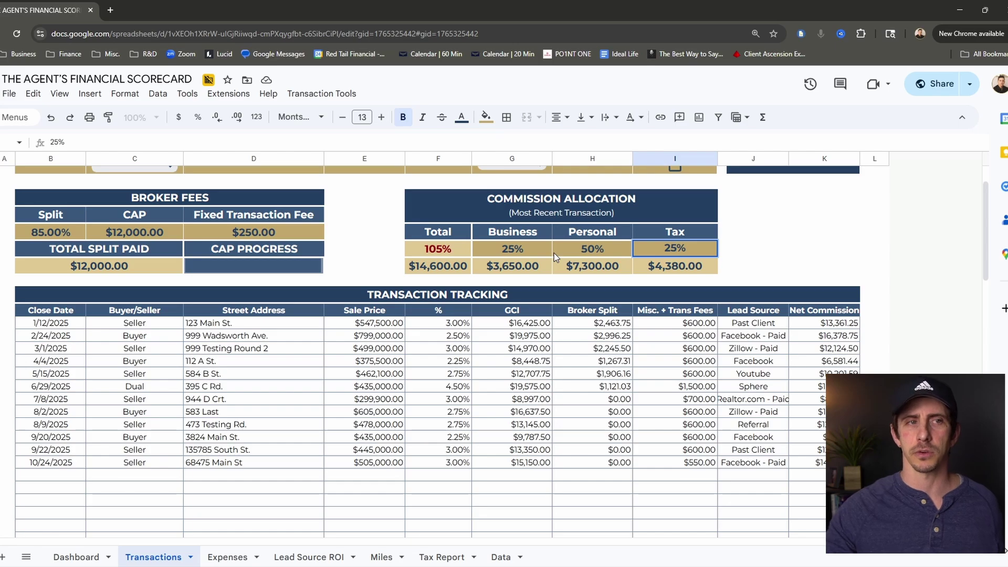
key(Return)
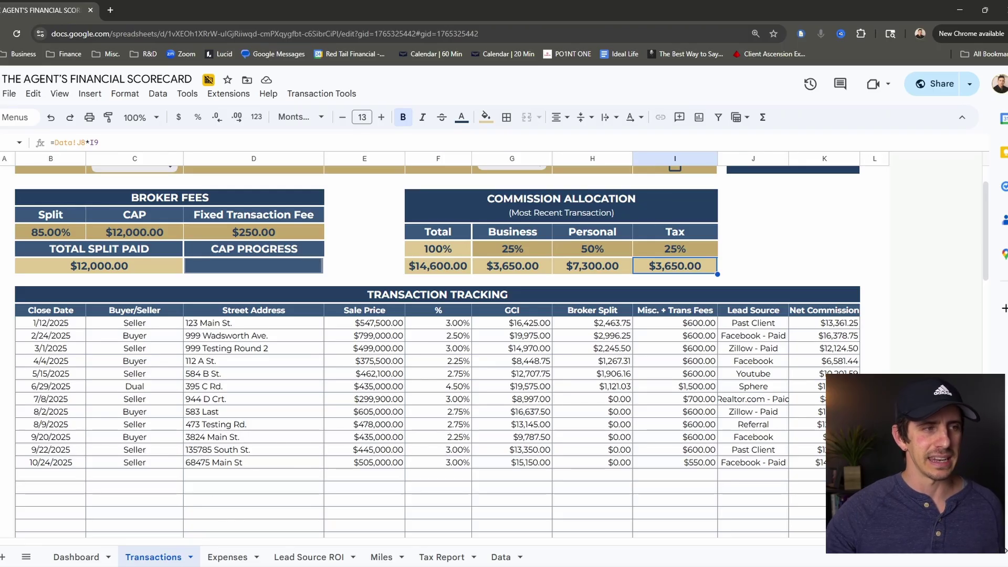
Highlight the 6/29/2025 Dual transaction row in the tracking table to review its broker split and fees.
click(2, 386)
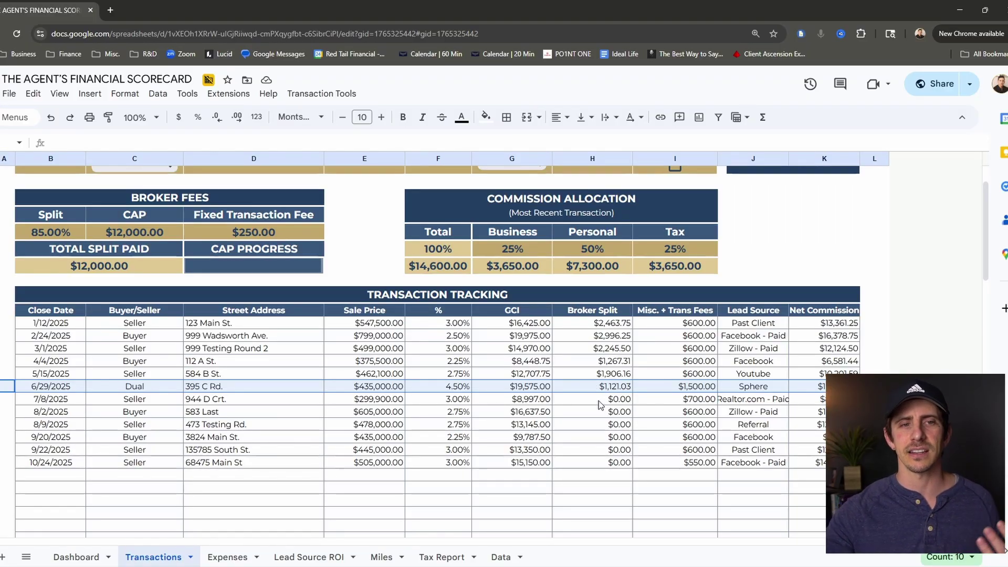
Check the Broker Split of each tracked transaction from 7/8/2025 through 10/24/2025 in the Transaction Tracking table.
click(598, 401)
click(599, 411)
click(599, 425)
click(600, 436)
click(599, 449)
click(596, 462)
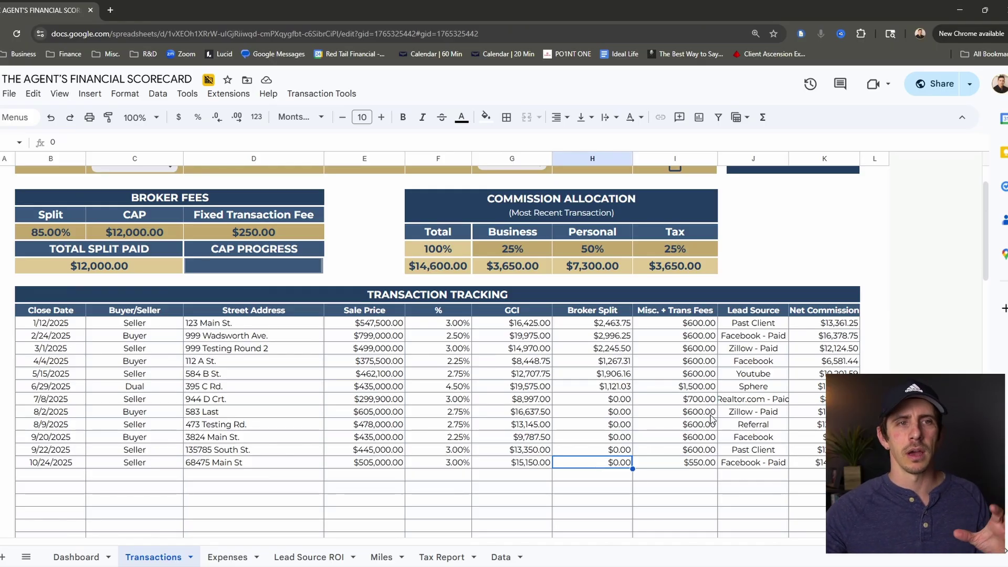
scroll(668, 388, up, 2)
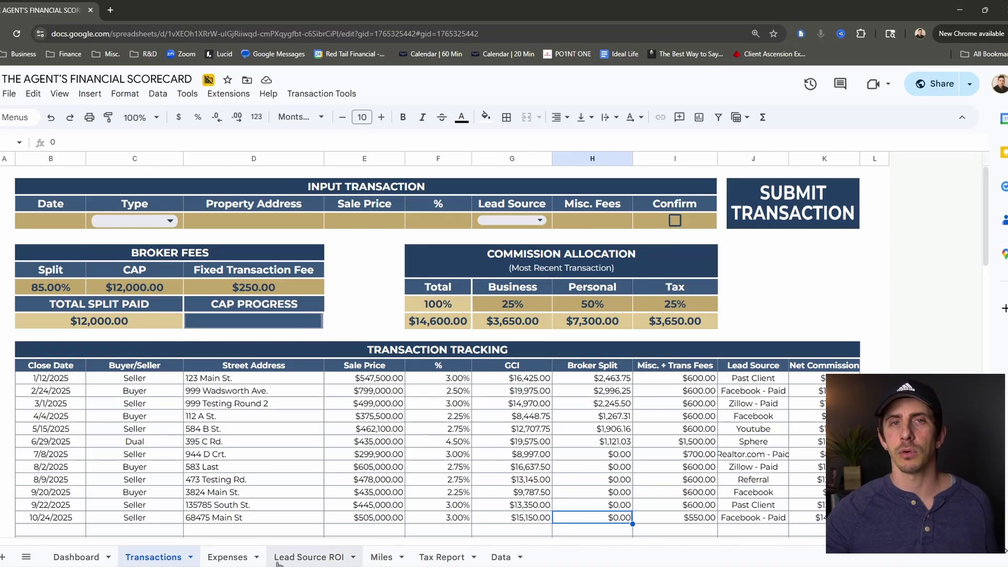
Open the Expenses sheet and go through the Input Expense fields, including the available Category options.
click(237, 559)
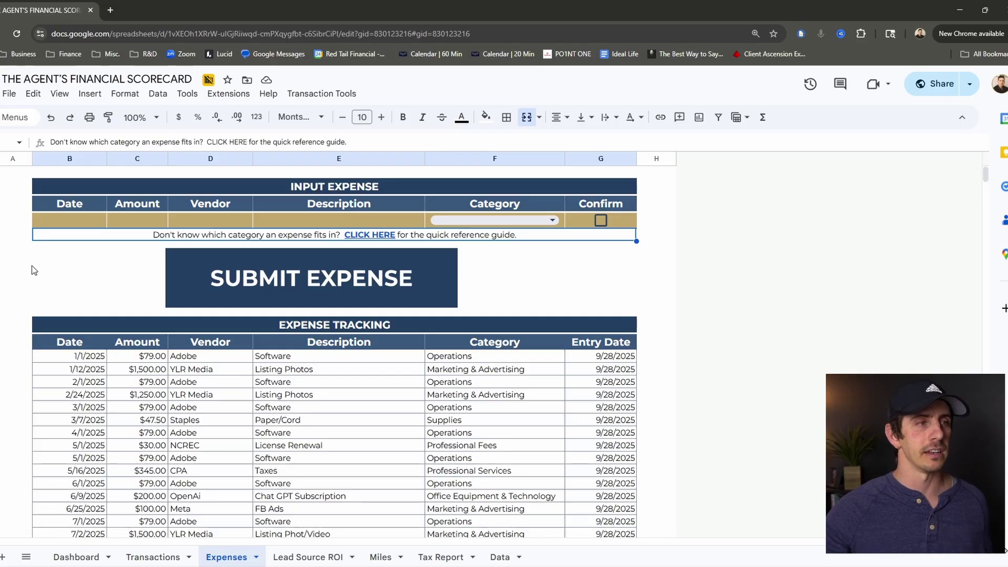
click(76, 222)
click(126, 226)
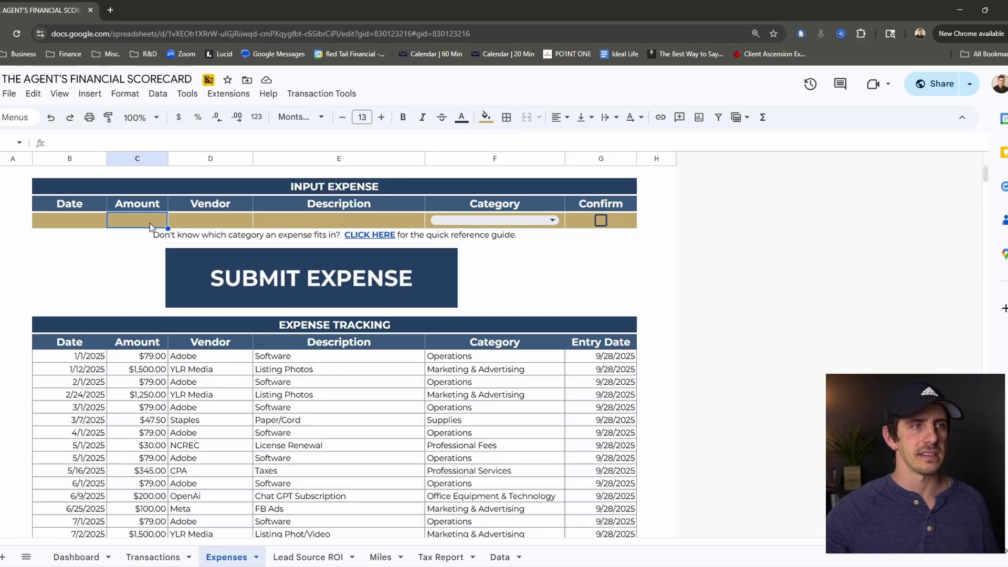
click(191, 228)
click(313, 224)
click(512, 223)
click(537, 222)
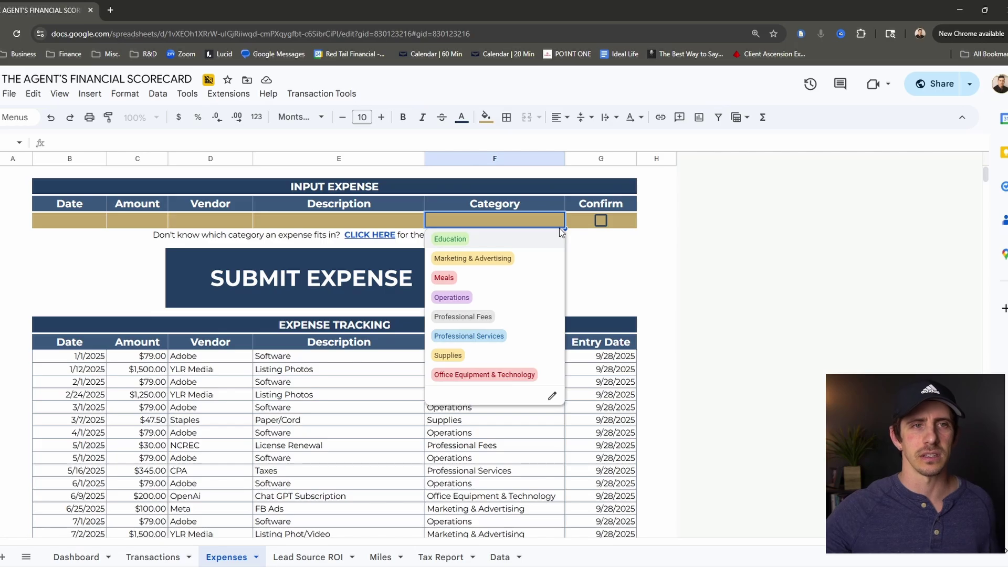
click(630, 247)
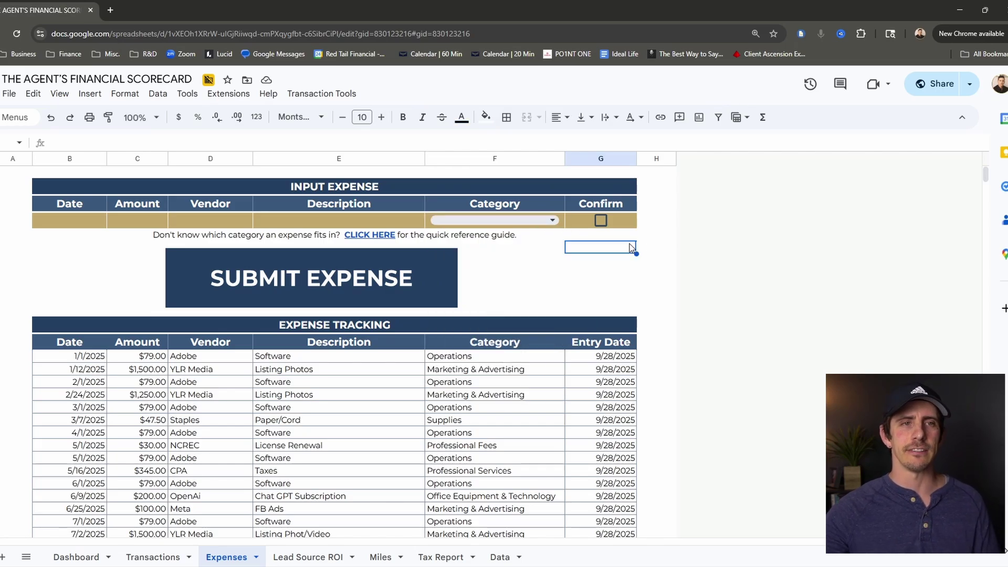
Open the expense category quick reference guide and highlight the categories for cell phone bills and copywriting/design services.
click(384, 238)
click(125, 258)
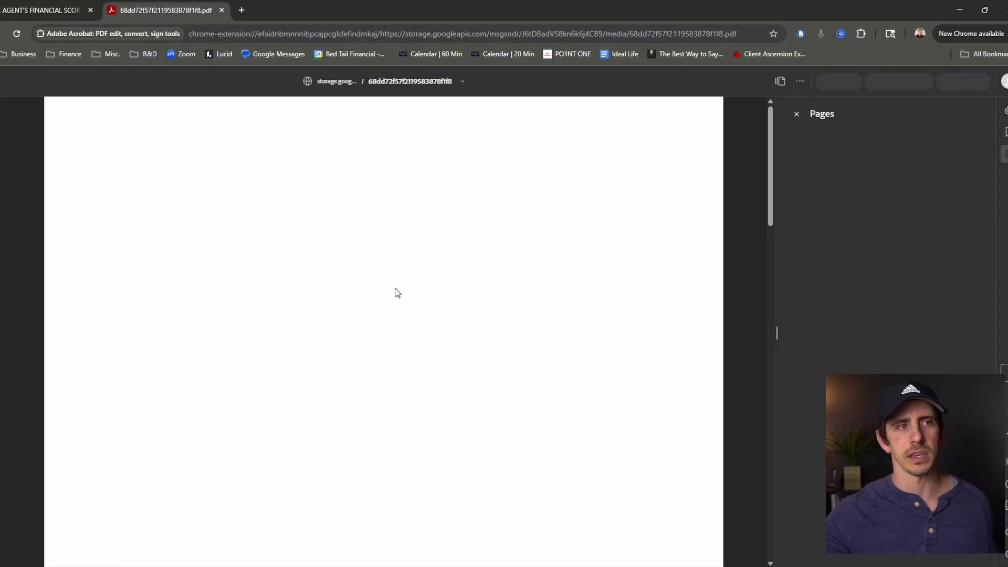
drag(145, 244, 503, 244)
scroll(195, 271, down, 1)
scroll(195, 270, down, 3)
drag(144, 227, 310, 228)
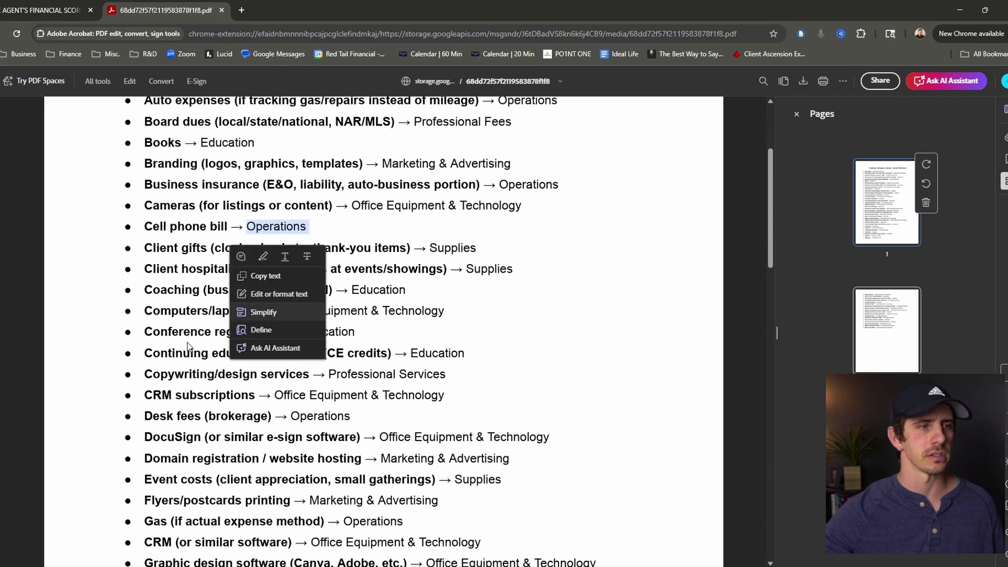
drag(153, 373, 448, 374)
Highlight the office furniture entry on the reference guide's second page, and close the guide.
scroll(310, 317, down, 1)
scroll(310, 318, down, 12)
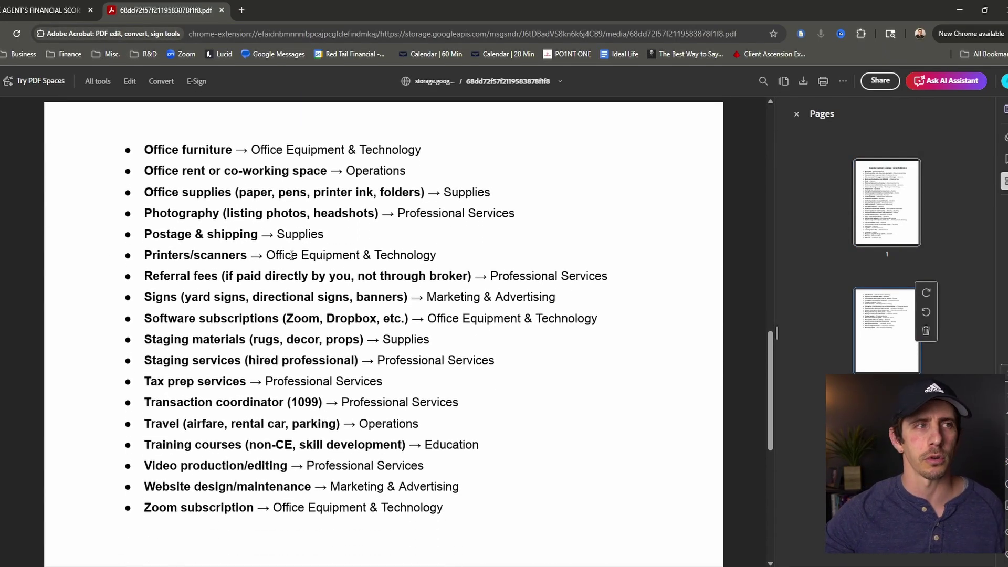
drag(162, 150, 209, 150)
drag(277, 150, 398, 150)
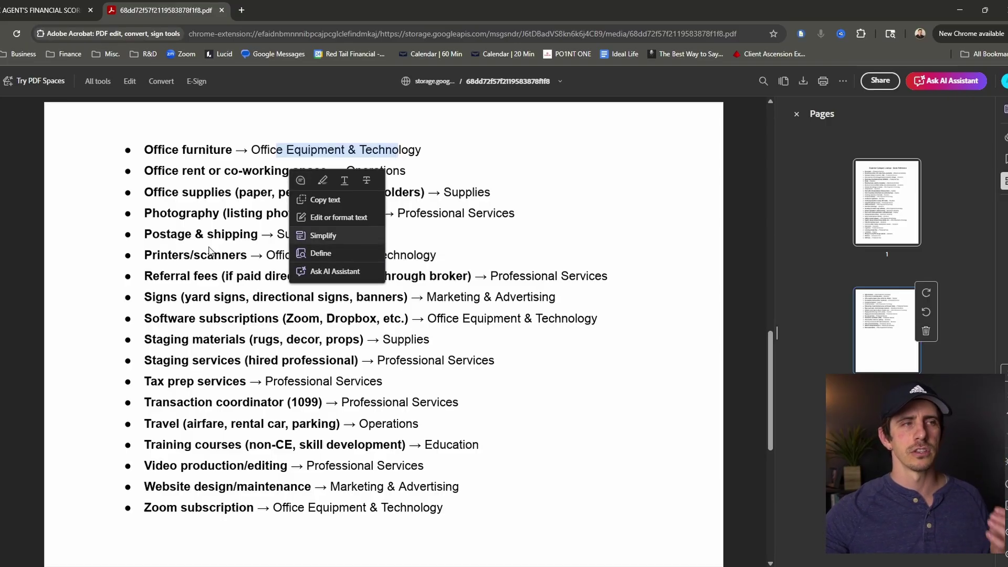
click(222, 10)
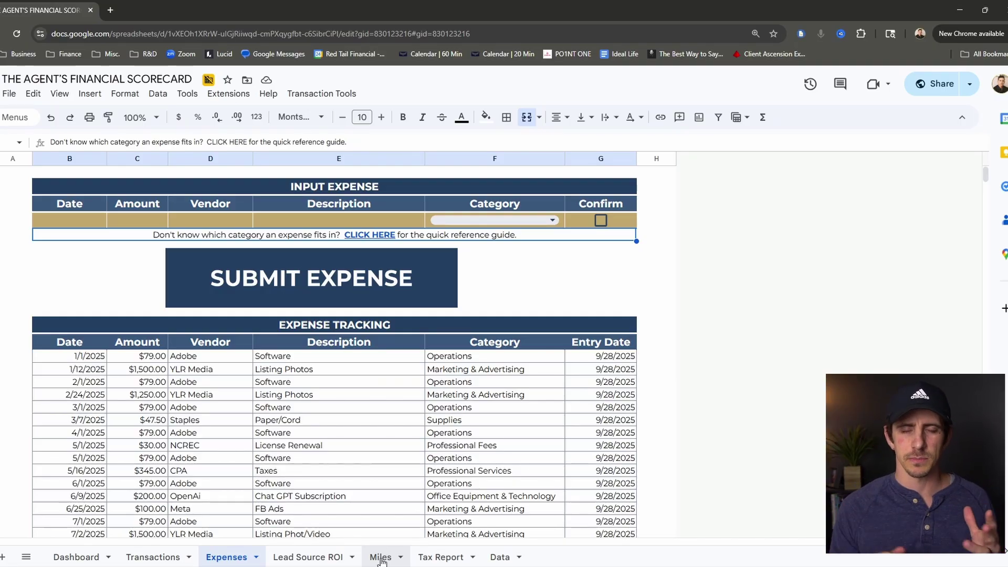
View the Tax Report sheet, and inspect the tracking area and Source options on the Lead Source ROI sheet.
click(430, 557)
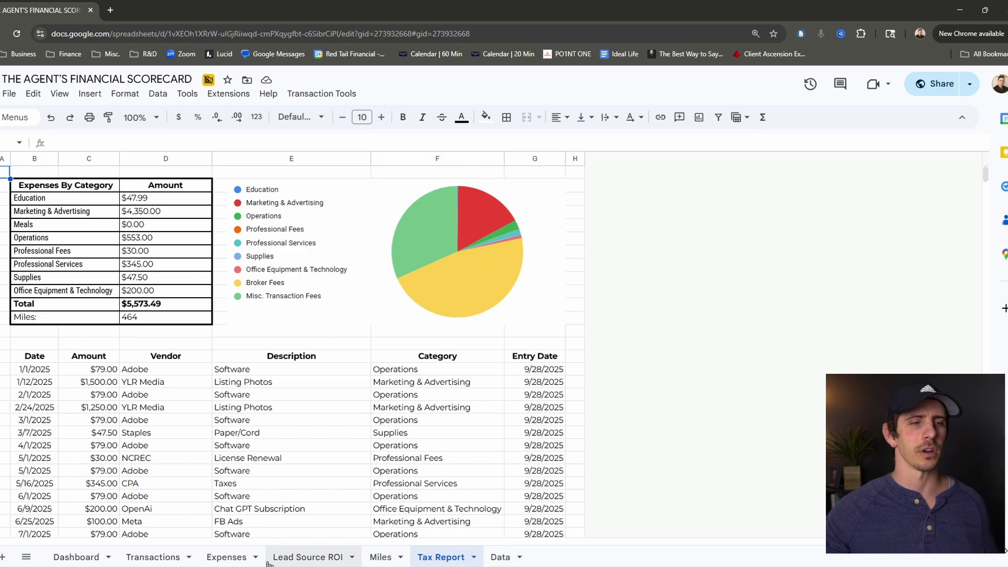
click(292, 558)
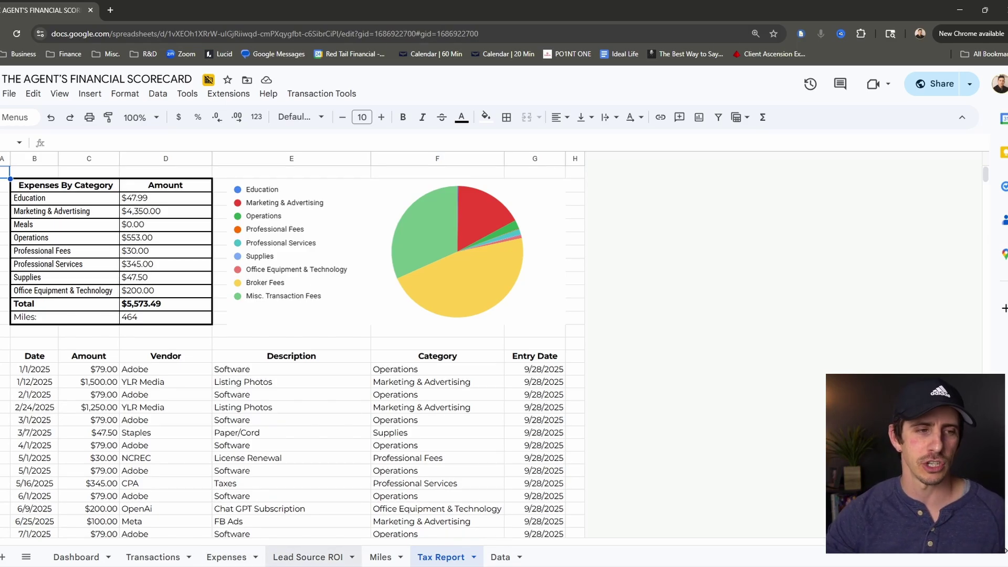
click(86, 452)
drag(87, 457, 334, 506)
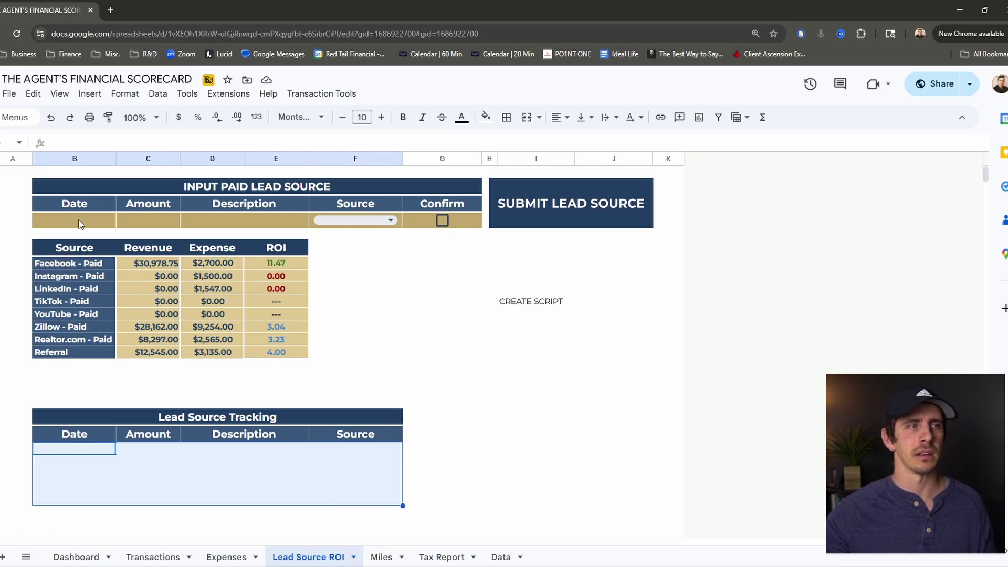
click(390, 221)
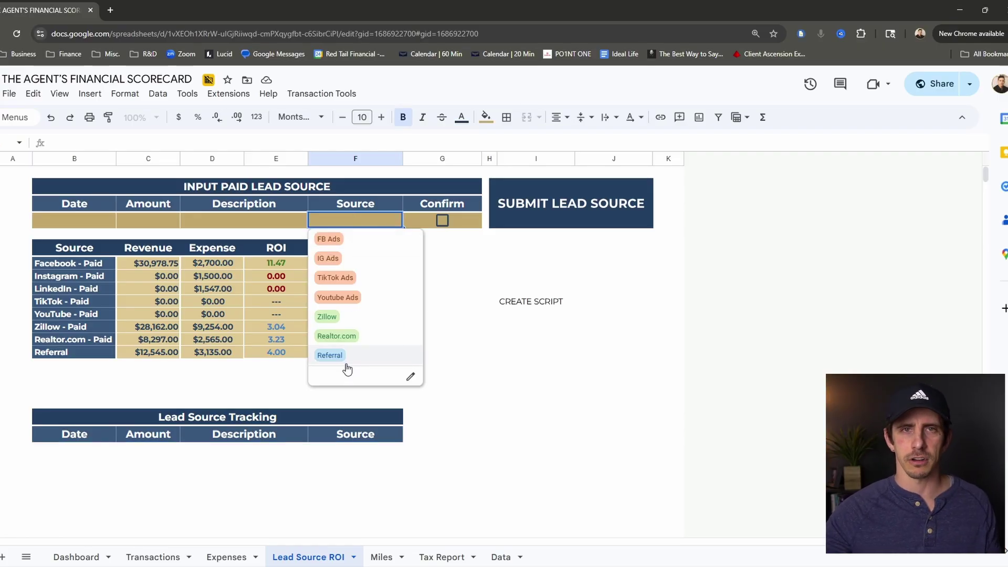
click(450, 342)
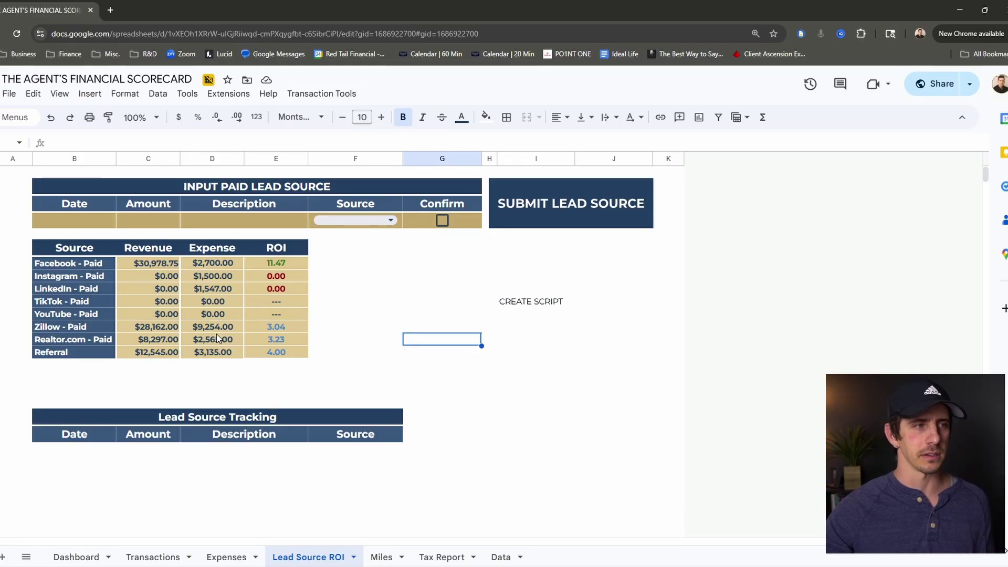
Examine the Zillow - Paid row's ROI and revenue and the Facebook - Paid row's expense and revenue.
click(62, 329)
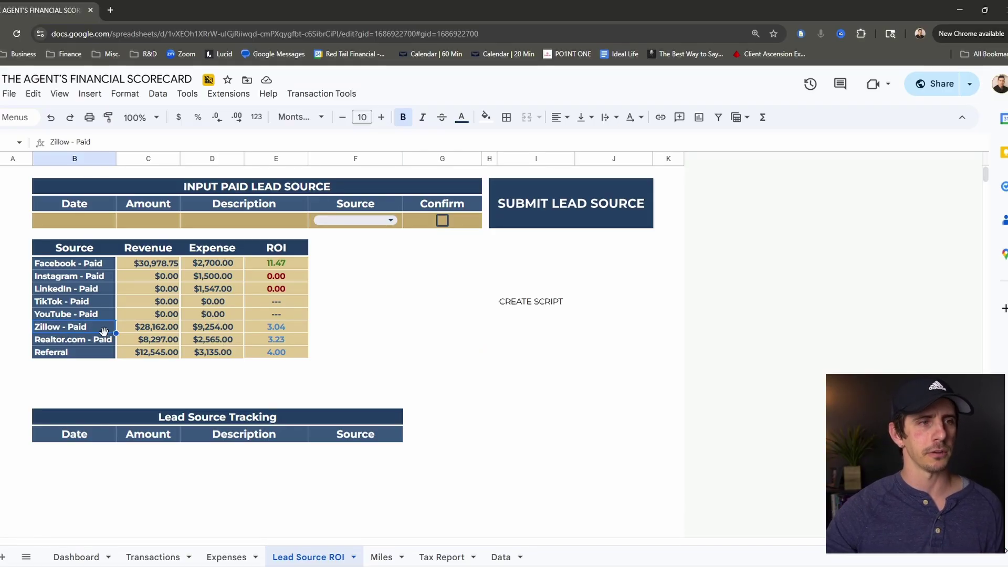
click(288, 328)
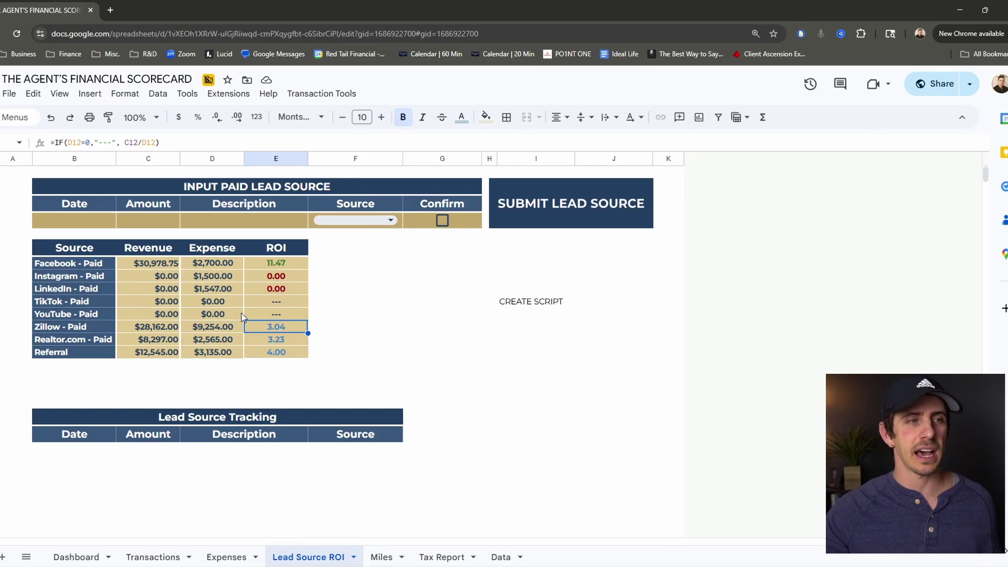
click(159, 330)
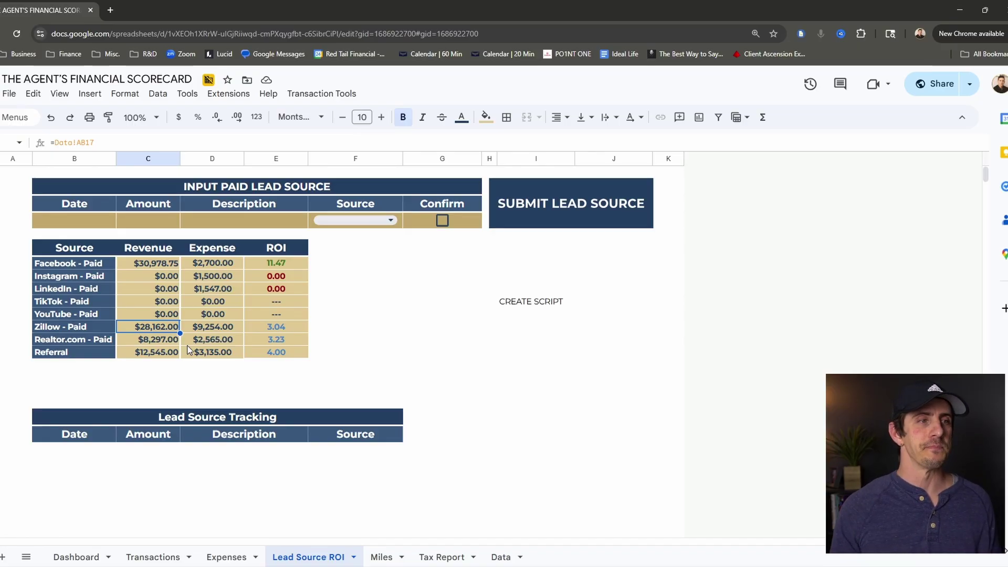
click(235, 264)
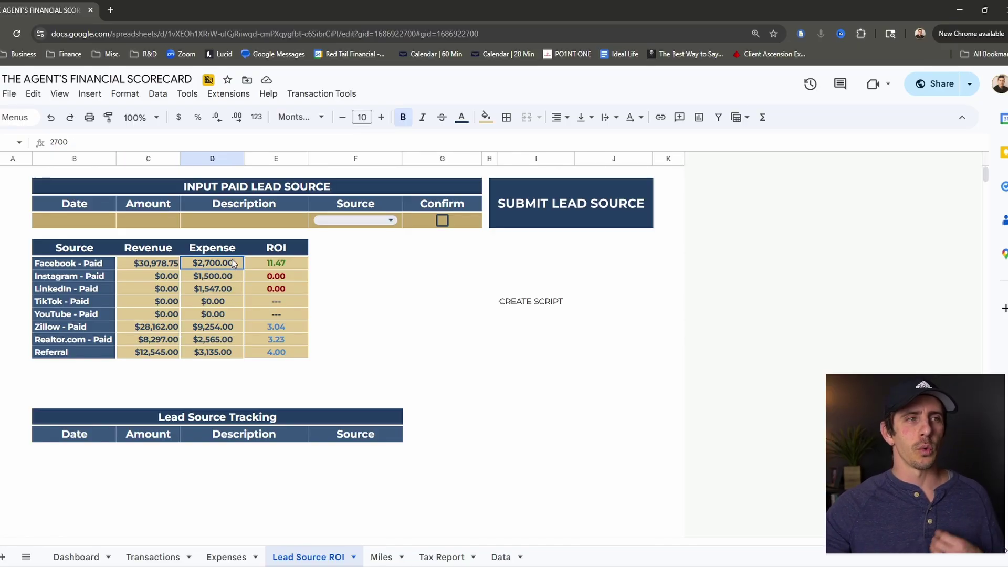
click(137, 267)
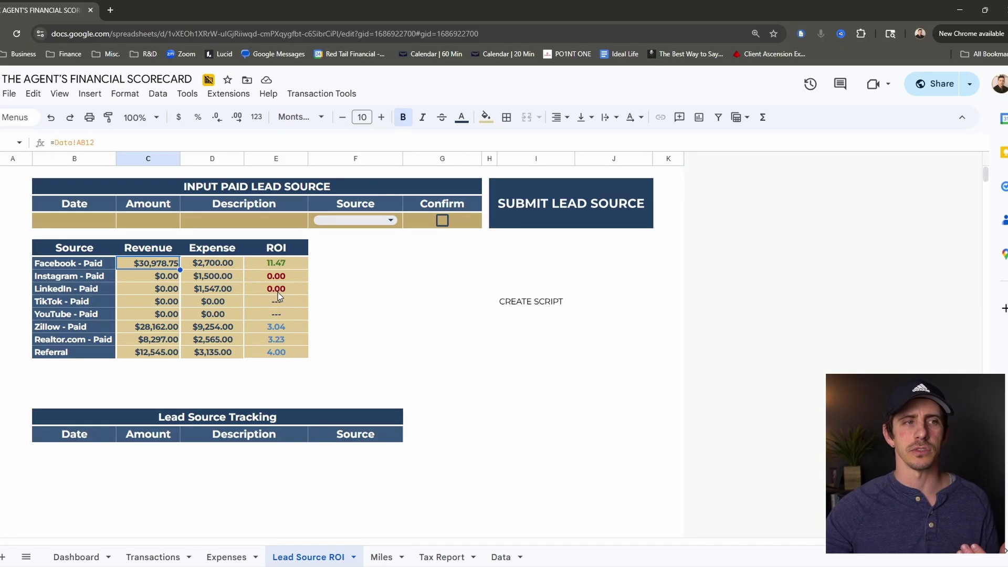
Compare the ROI of the Instagram, Zillow and Facebook paid lead sources.
click(288, 278)
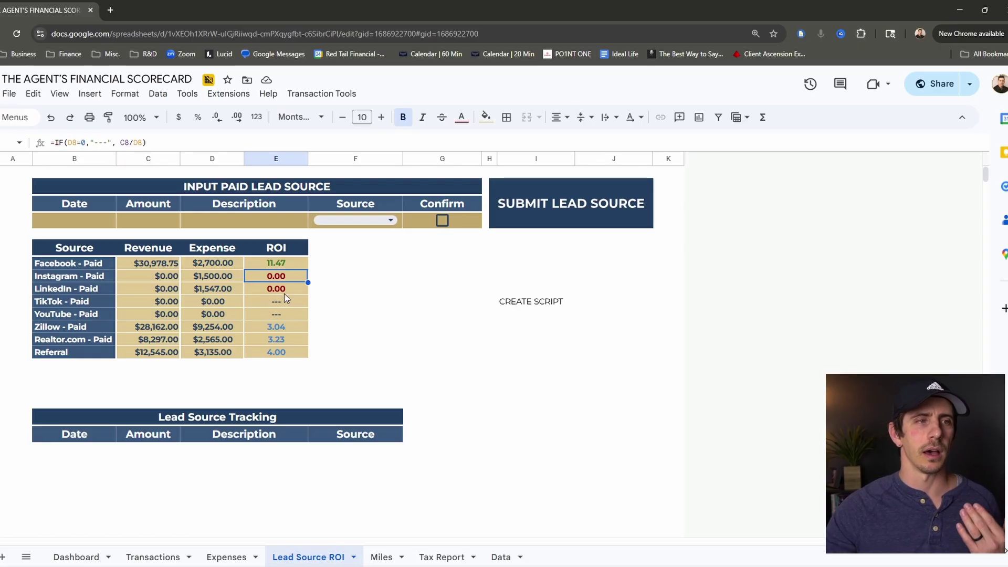
click(281, 327)
click(290, 265)
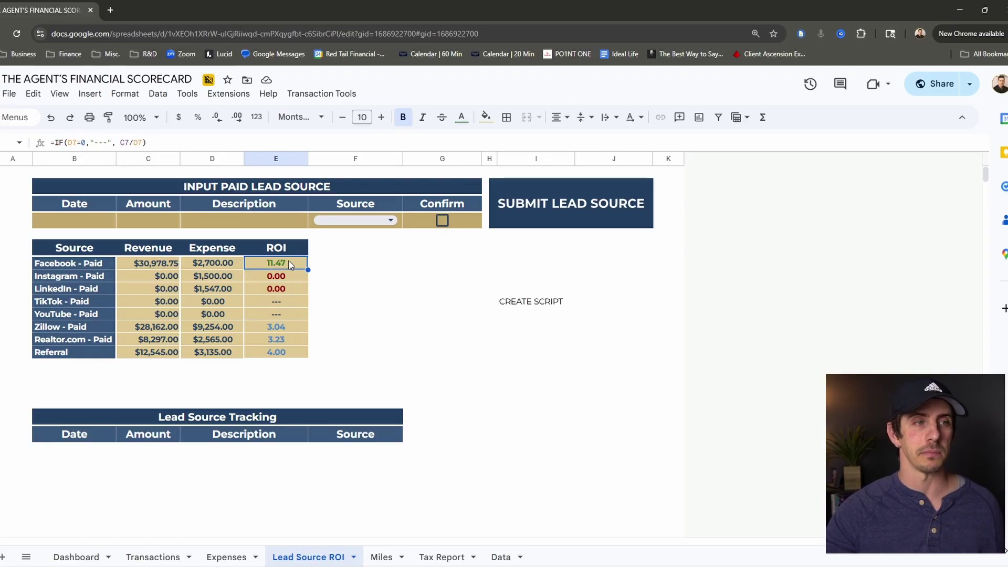
click(291, 277)
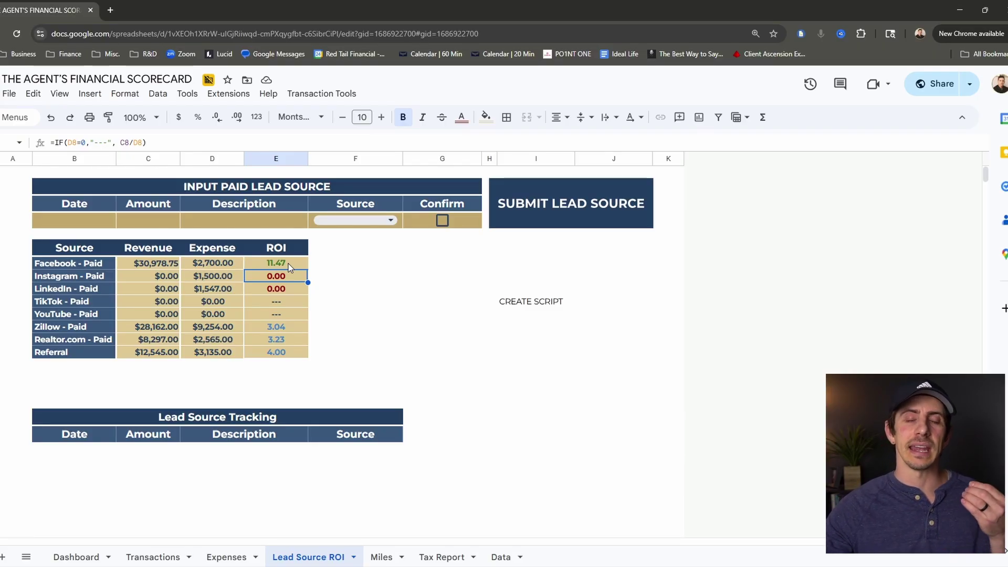
Open the Dashboard and review the Current Business Stats from GCI and Sales Volume down to Profit Margin.
click(88, 558)
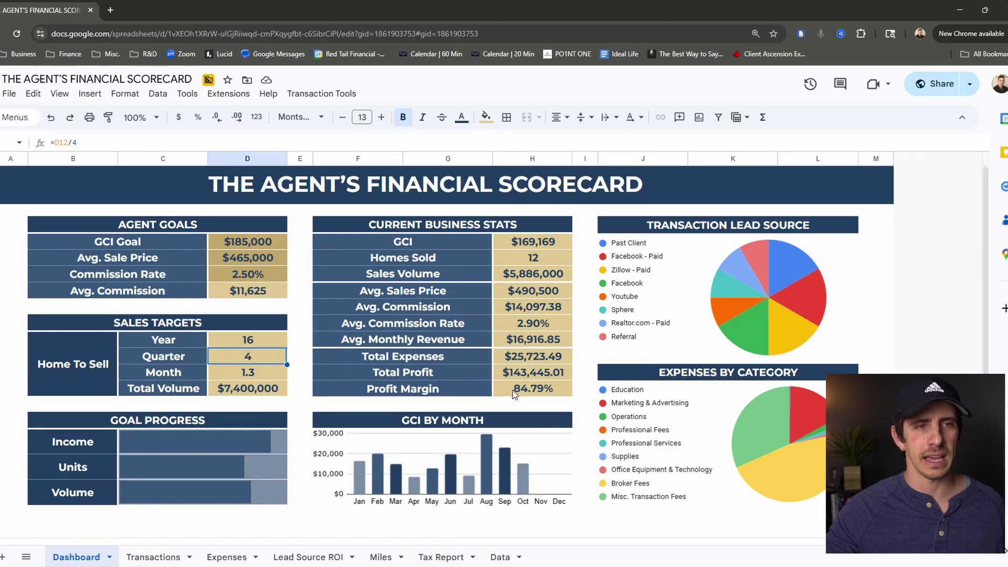
click(547, 247)
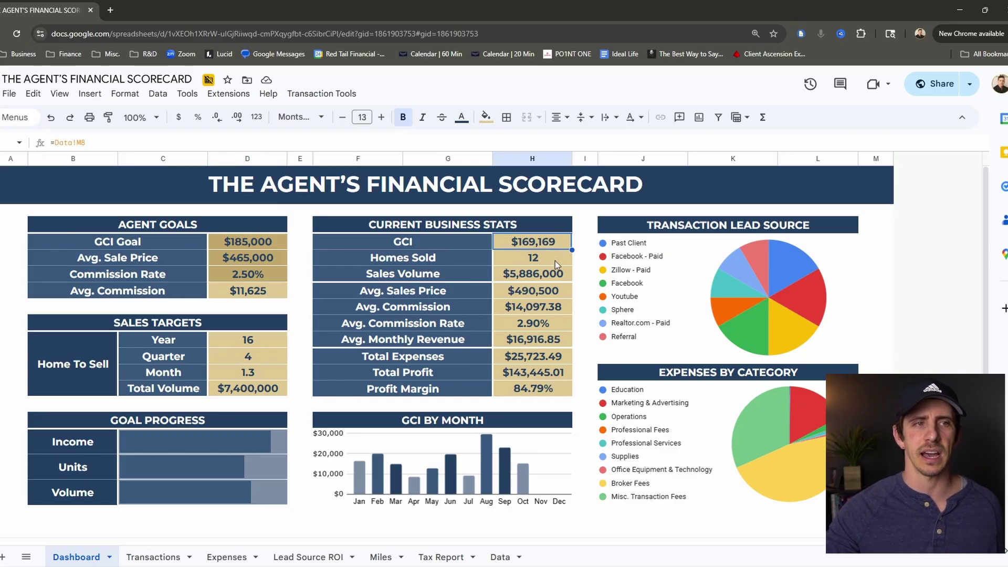
click(547, 278)
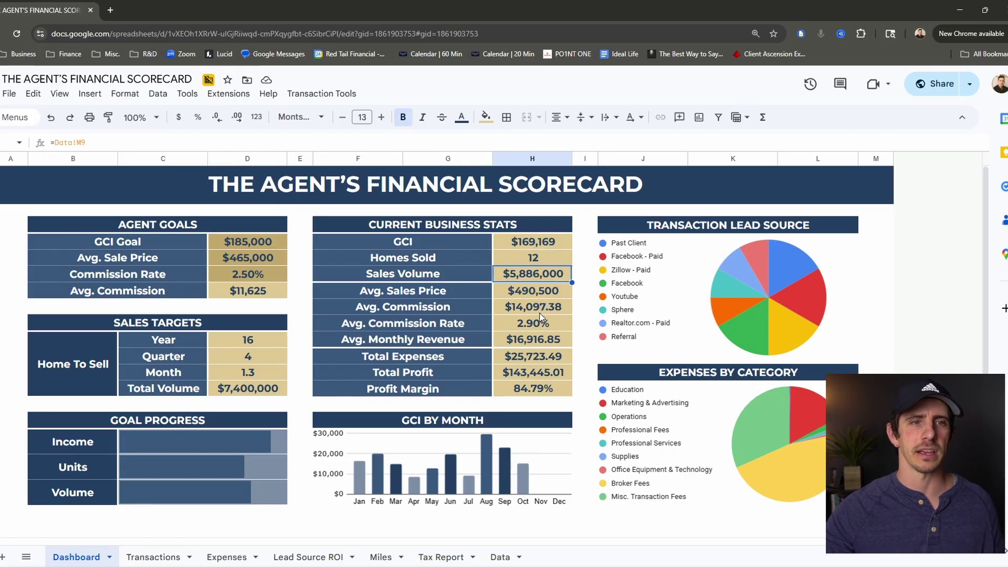
click(537, 340)
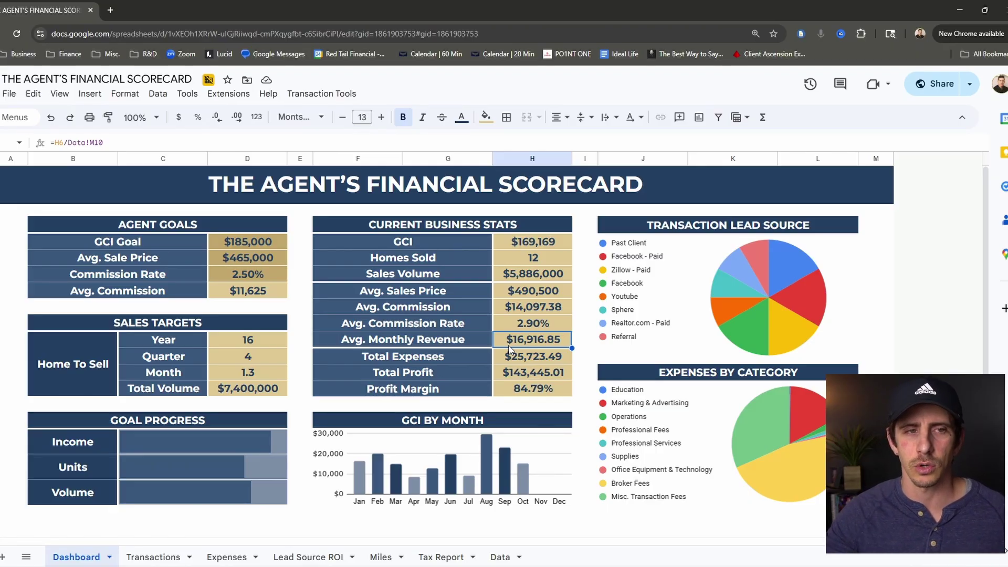
click(521, 356)
click(533, 372)
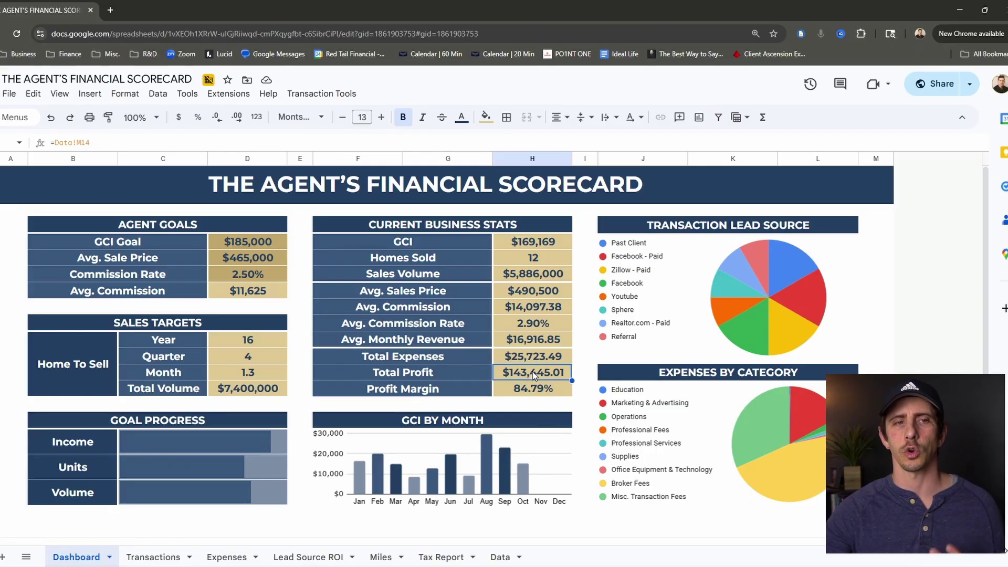
click(543, 394)
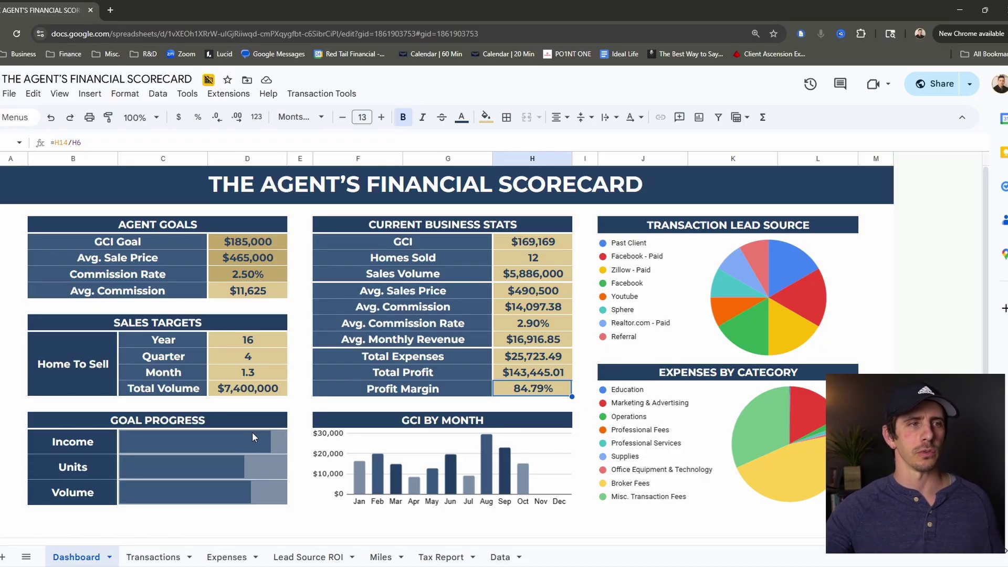
click(260, 241)
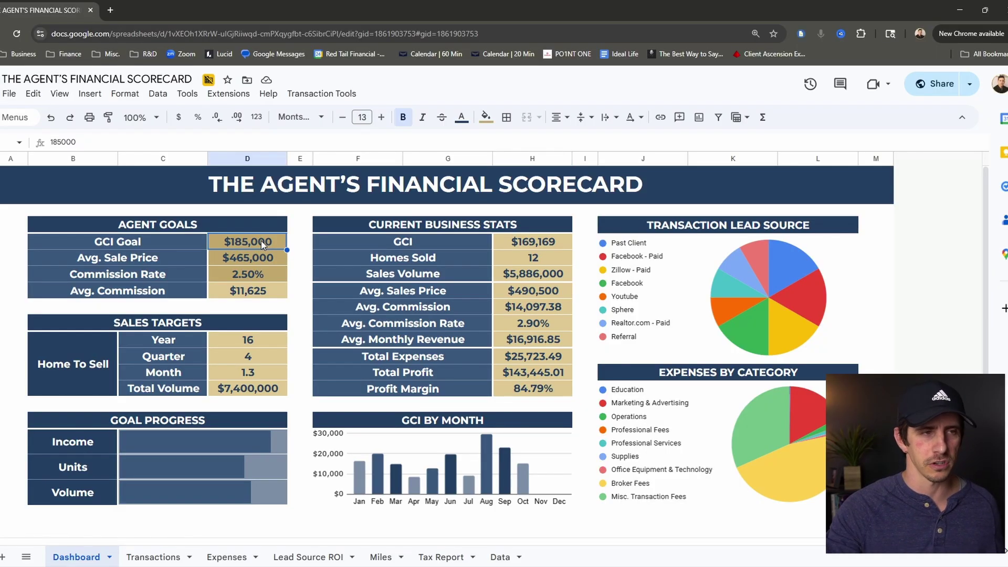
text(25,000)
key(Return)
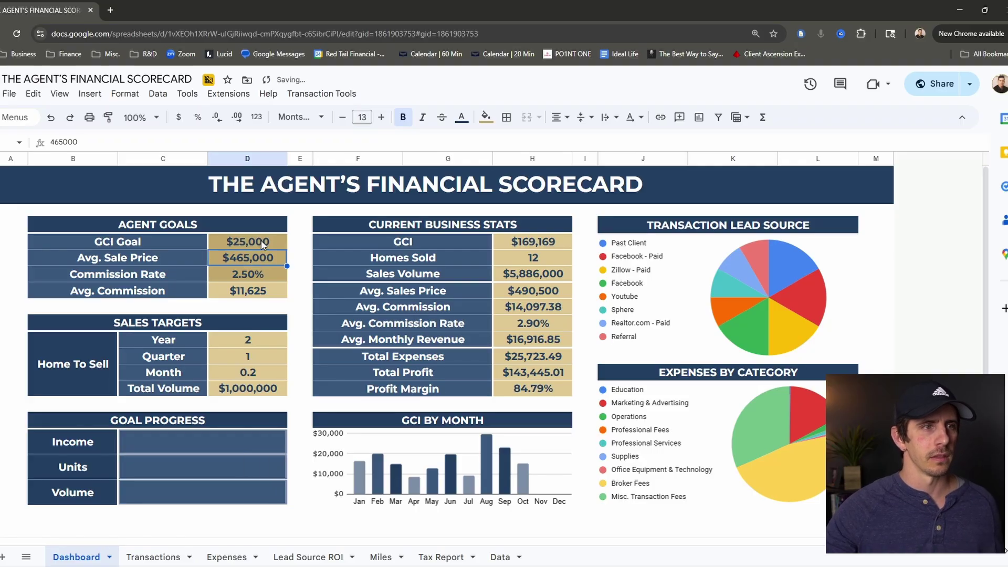
Set the GCI Goal under Agent Goals to $250,000.
click(260, 241)
text(250000)
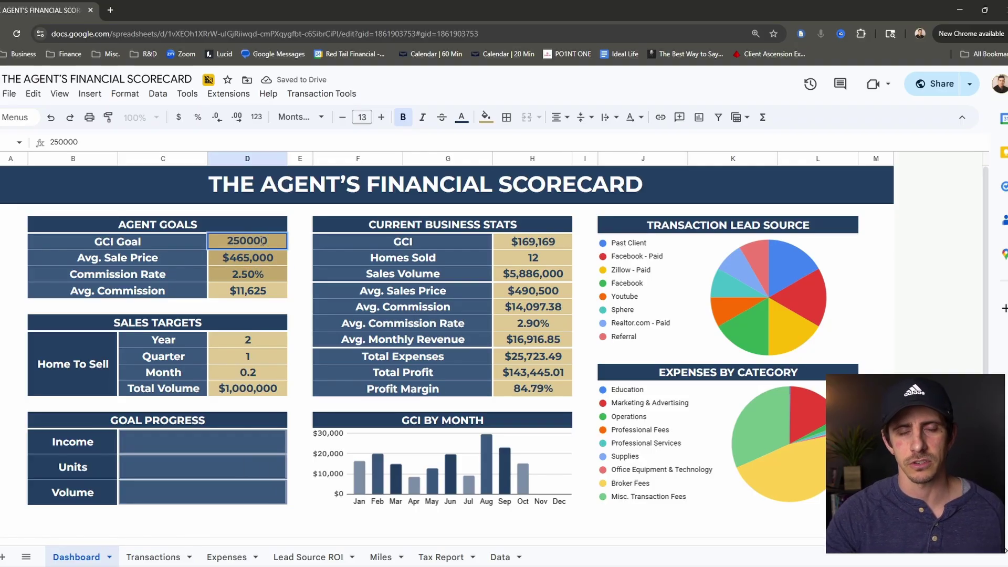
key(Return)
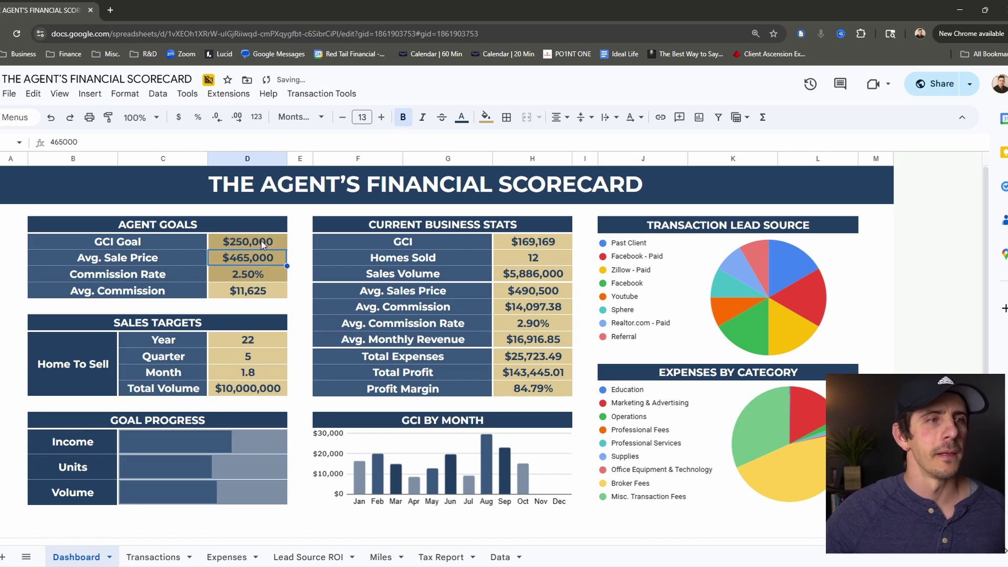